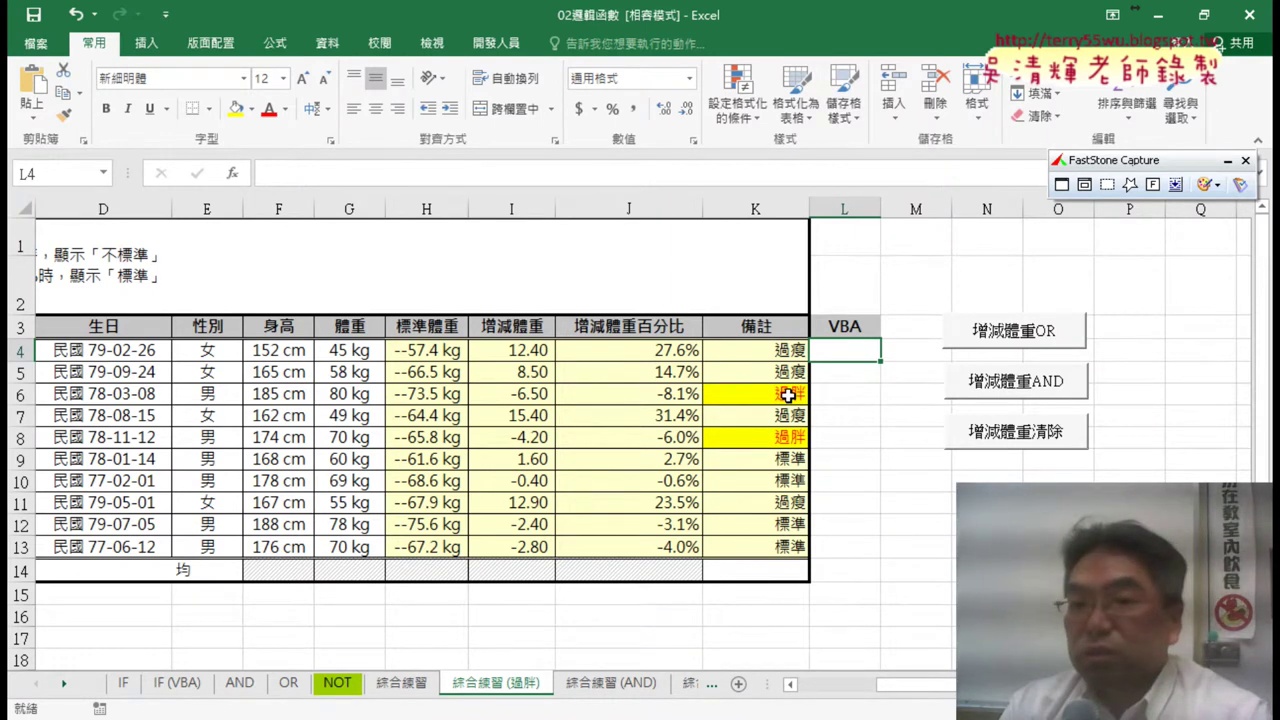
# Check the IF(OR) formula in K6, reselect L4, and show the 開發人員 (Developer) tab.
pyautogui.click(784, 394)
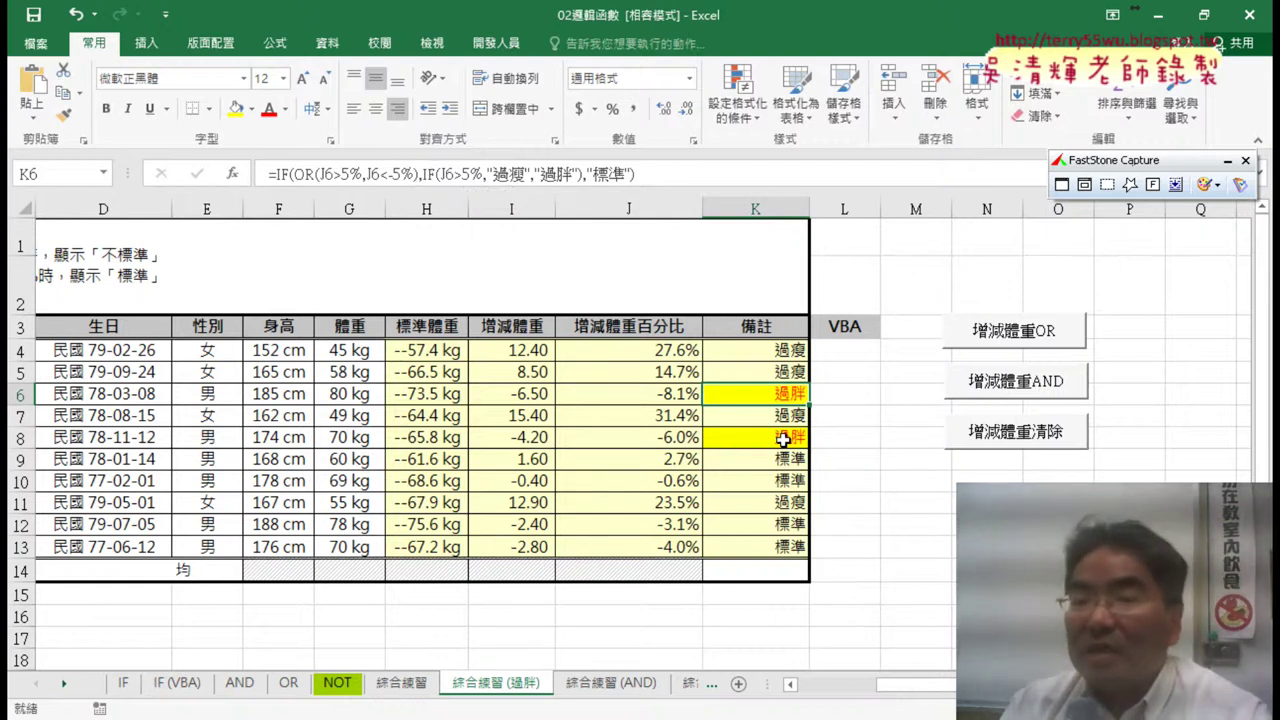
pyautogui.click(845, 352)
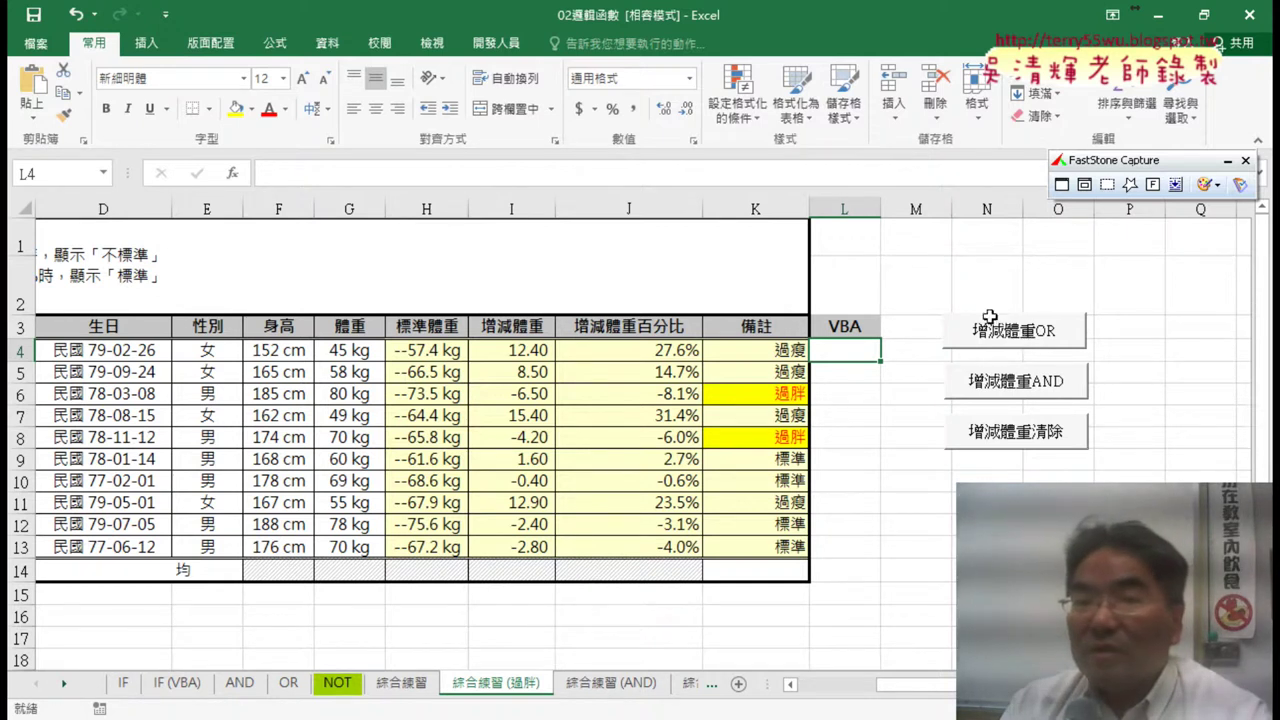
pyautogui.click(496, 43)
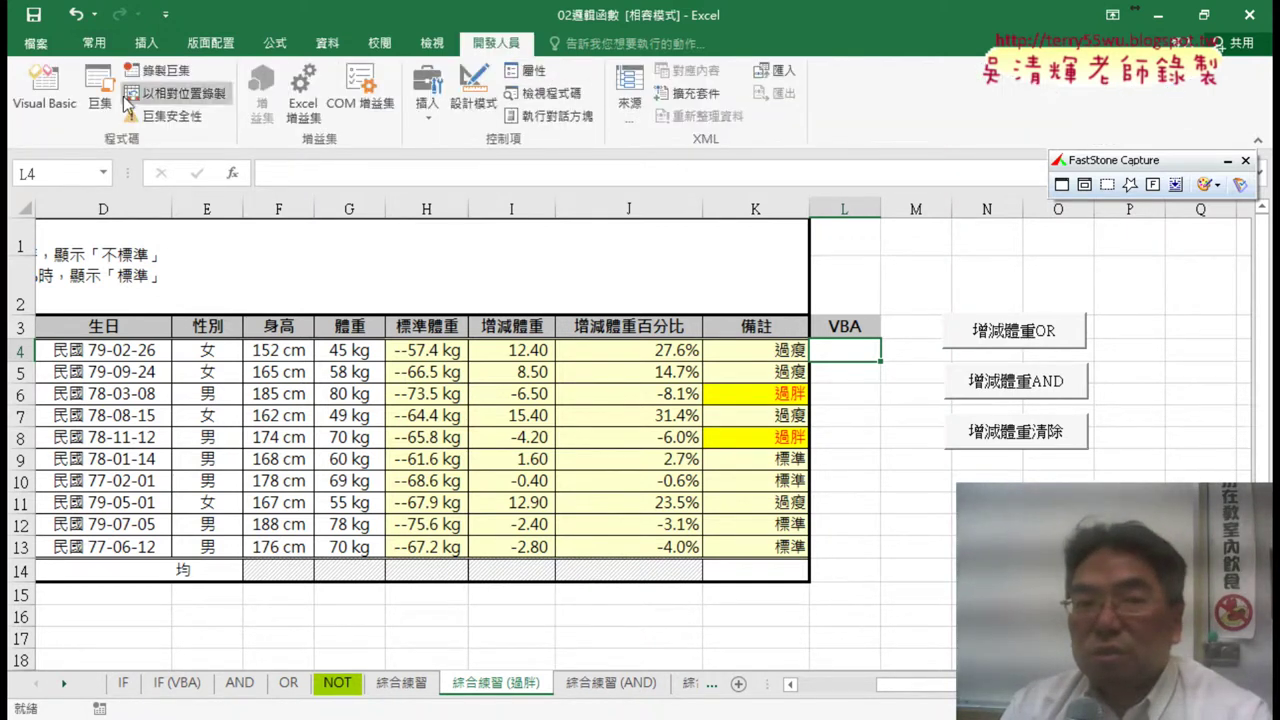
# In the Visual Basic editor, copy the 增減體重OR Sub onto a new blank line beneath it.
pyautogui.click(44, 90)
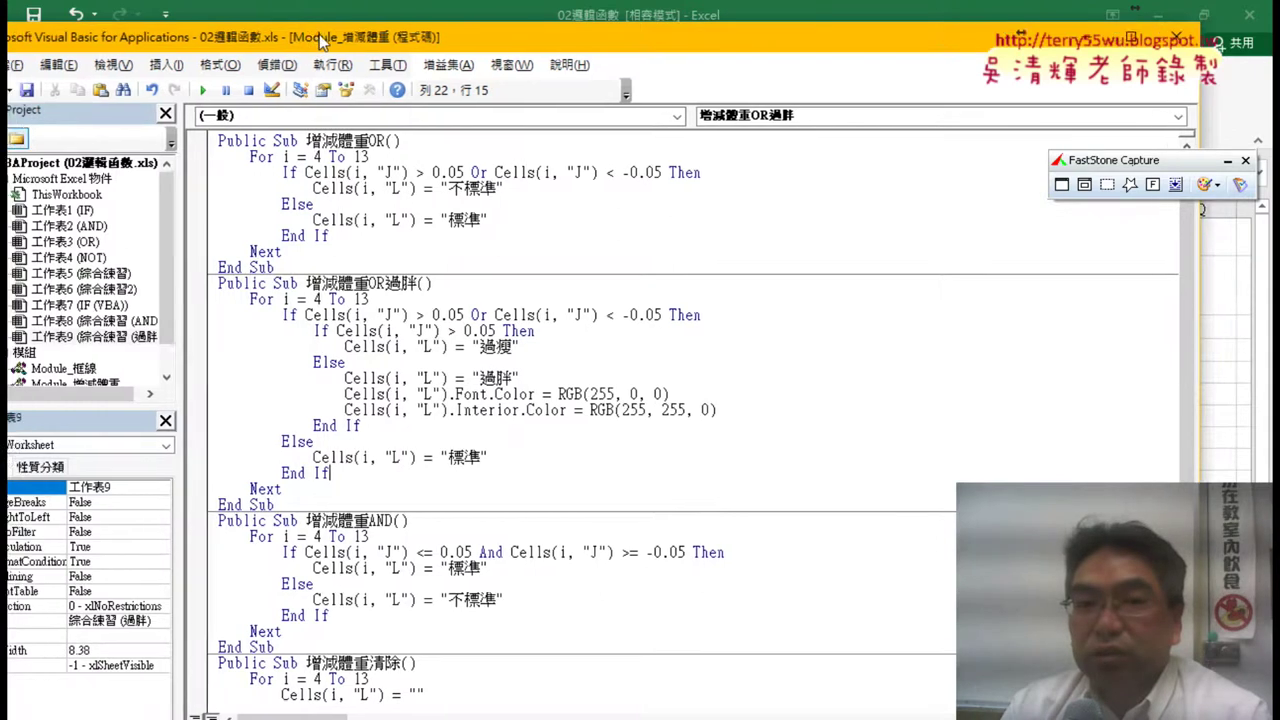
pyautogui.moveTo(320, 38); pyautogui.dragTo(510, 42)
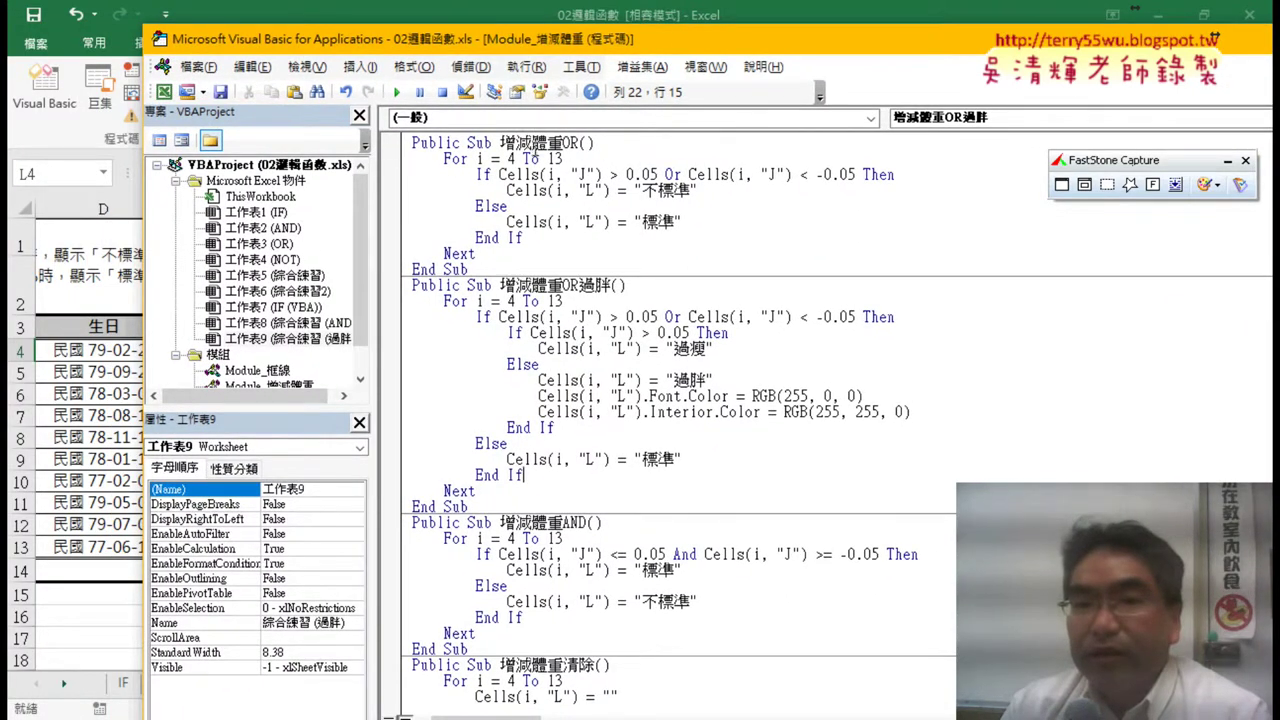
pyautogui.moveTo(490, 268); pyautogui.dragTo(412, 143)
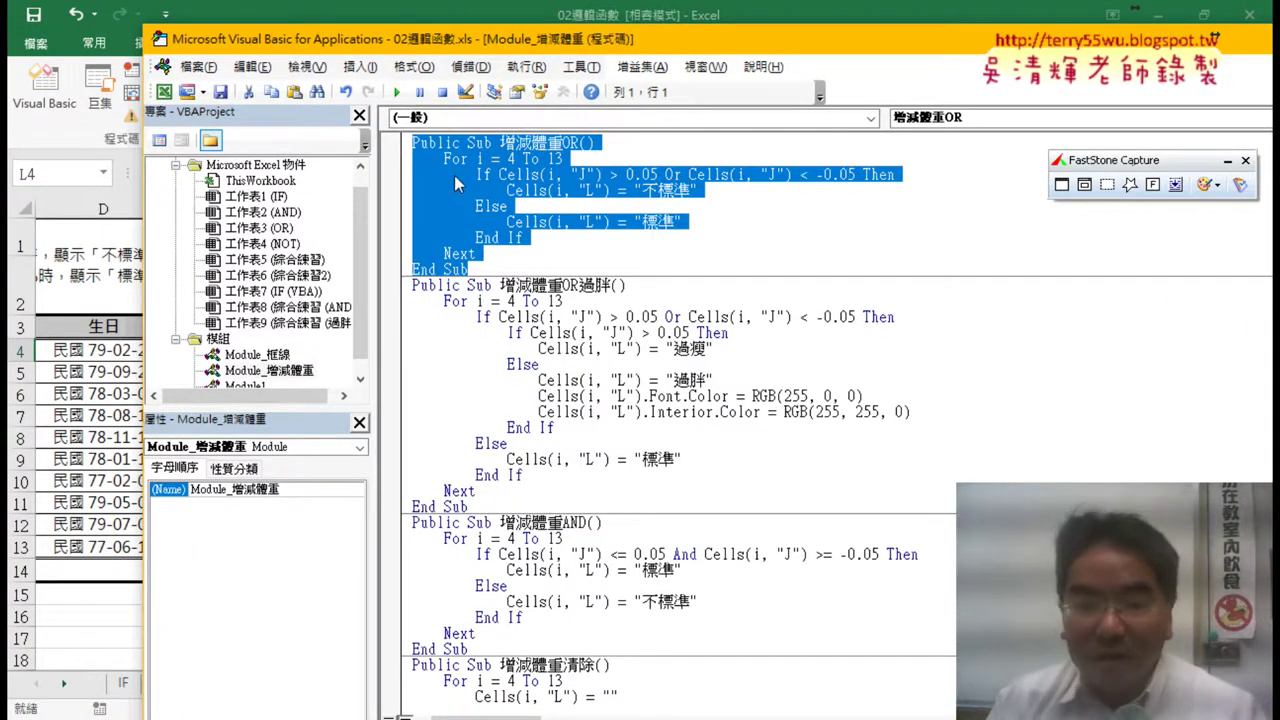
pyautogui.click(481, 270)
pyautogui.press('Return')
pyautogui.moveTo(470, 269)
pyautogui.mouseDown()
pyautogui.moveTo(414, 176)
pyautogui.moveTo(412, 143)
pyautogui.mouseUp()
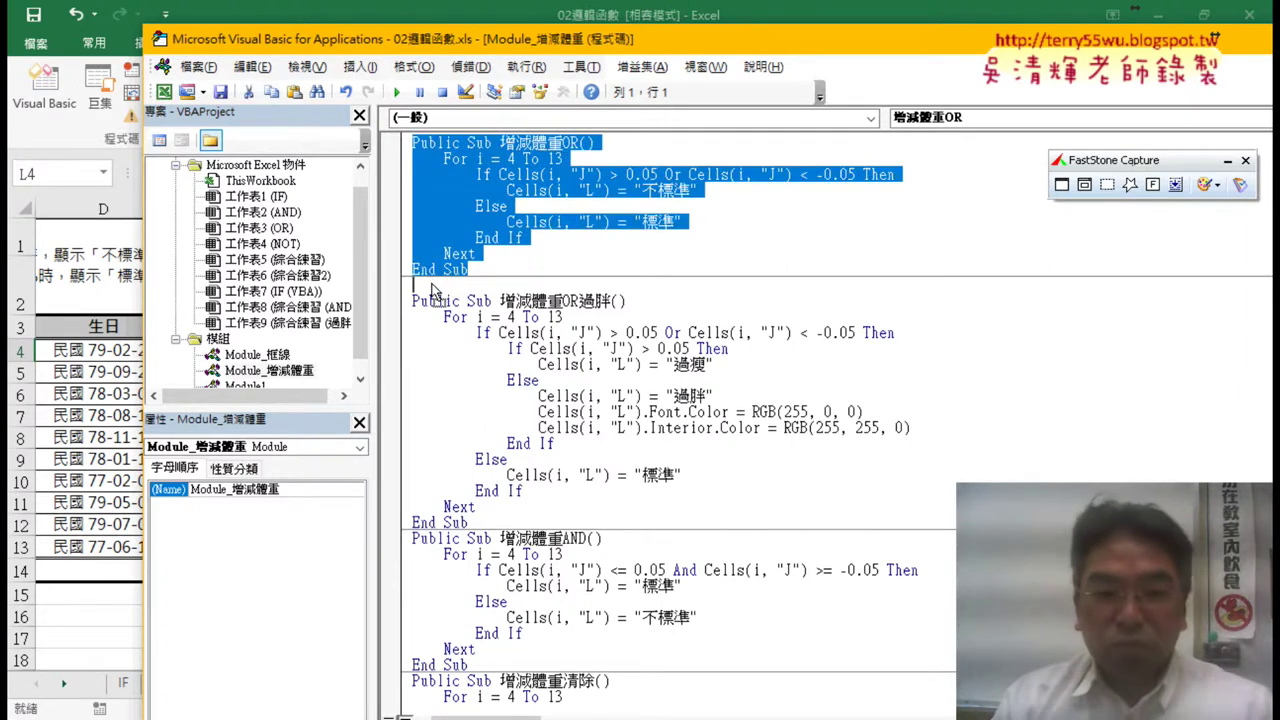
pyautogui.keyDown('ctrl'); pyautogui.moveTo(432, 288); pyautogui.dragTo(430, 286); pyautogui.keyUp('ctrl')
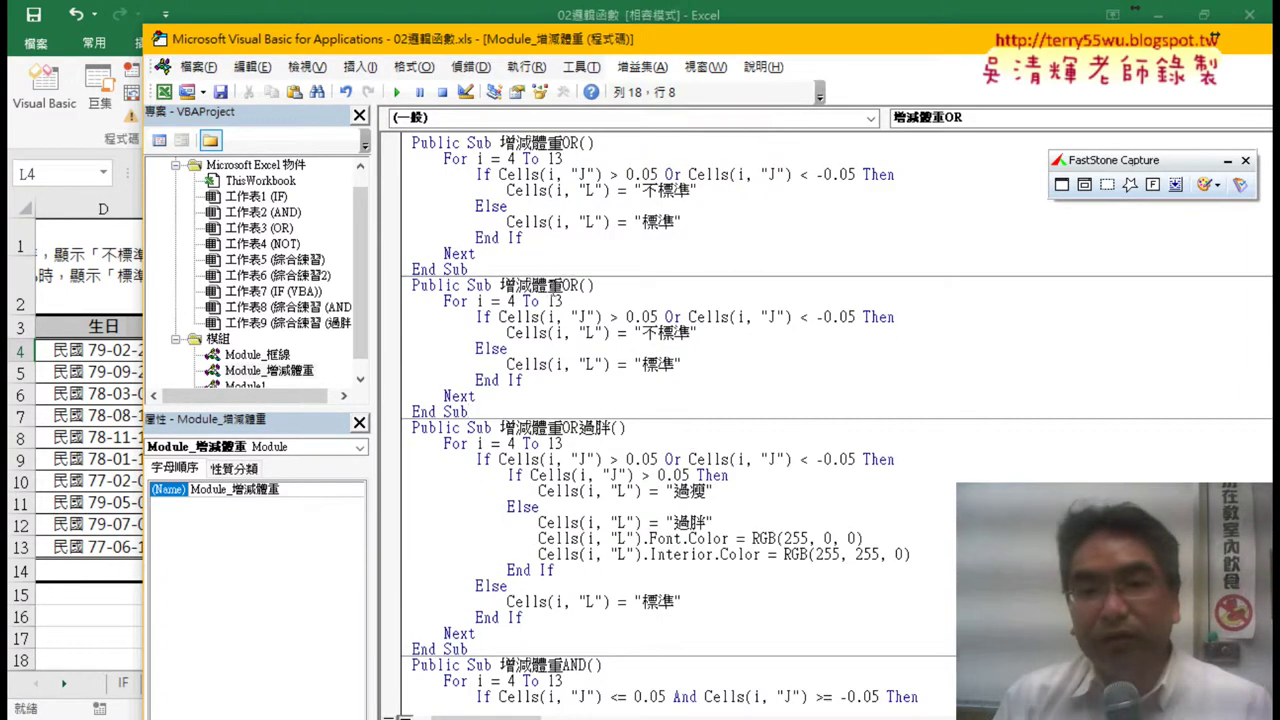
pyautogui.click(583, 286)
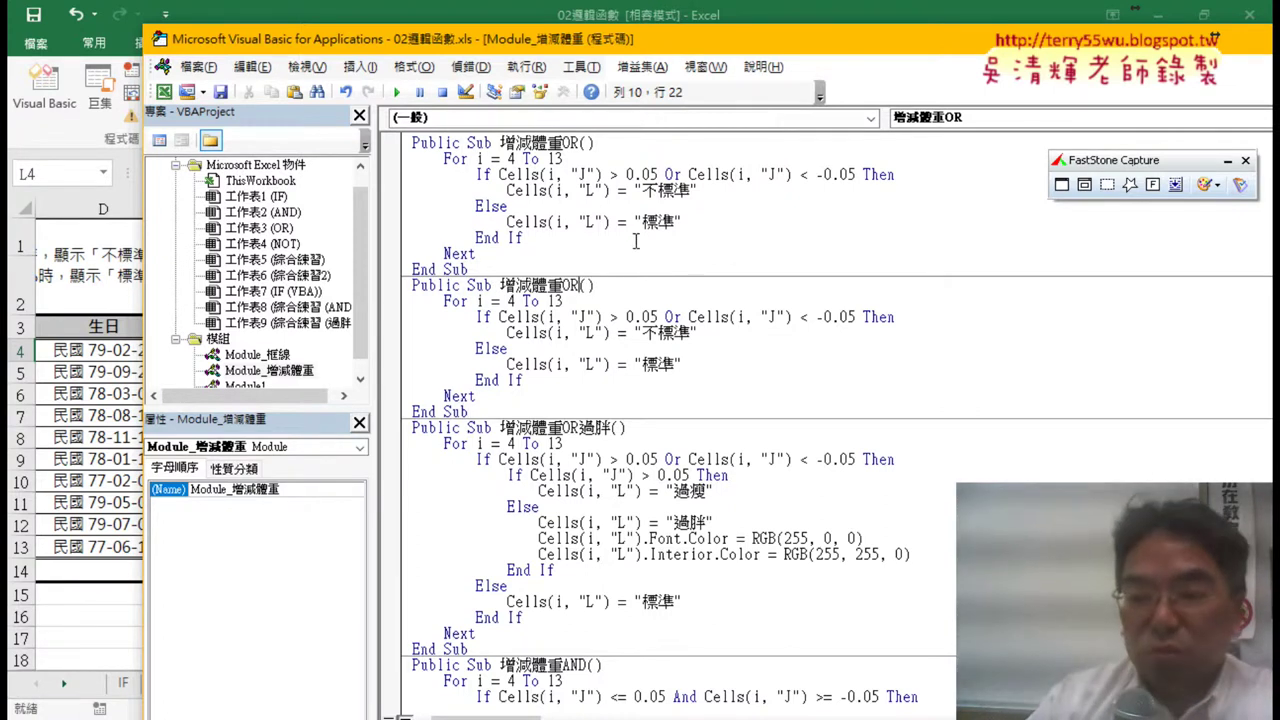
# Rename the copy to 增減體重OR過胖 and add an indented blank line under its If condition.
pyautogui.write('ㄍㄨㄛ4')
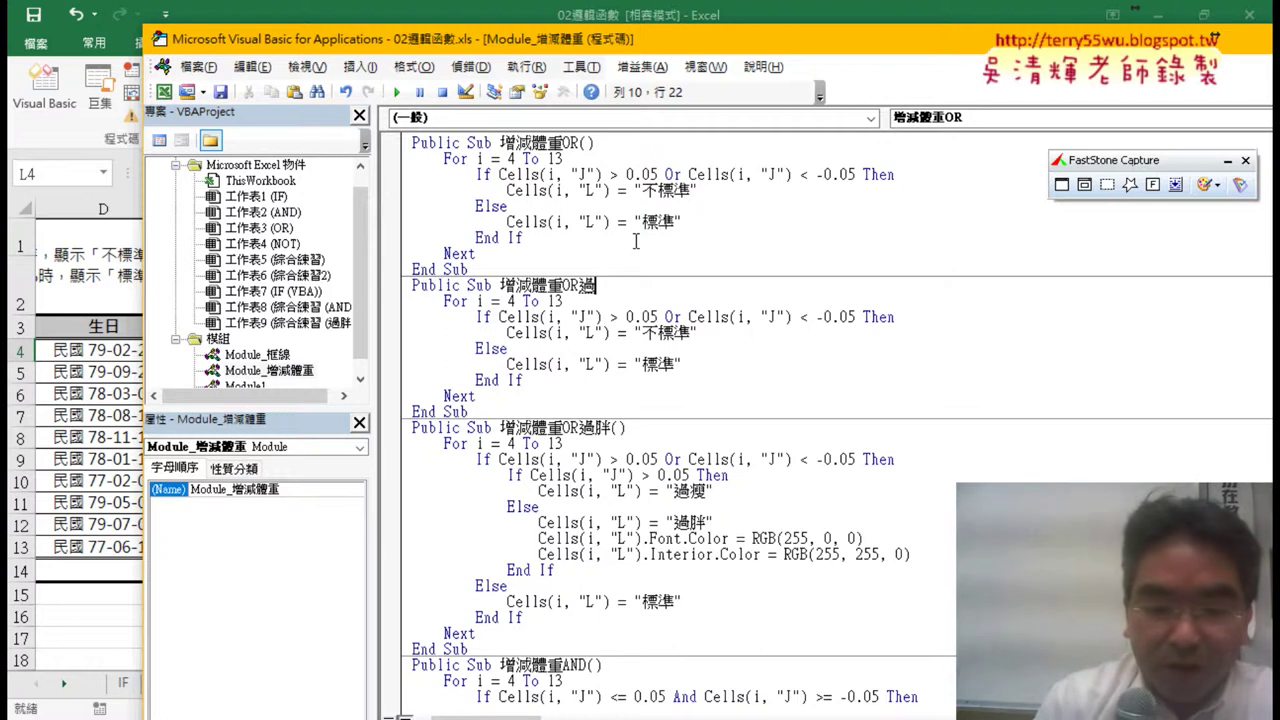
pyautogui.write('胖()')
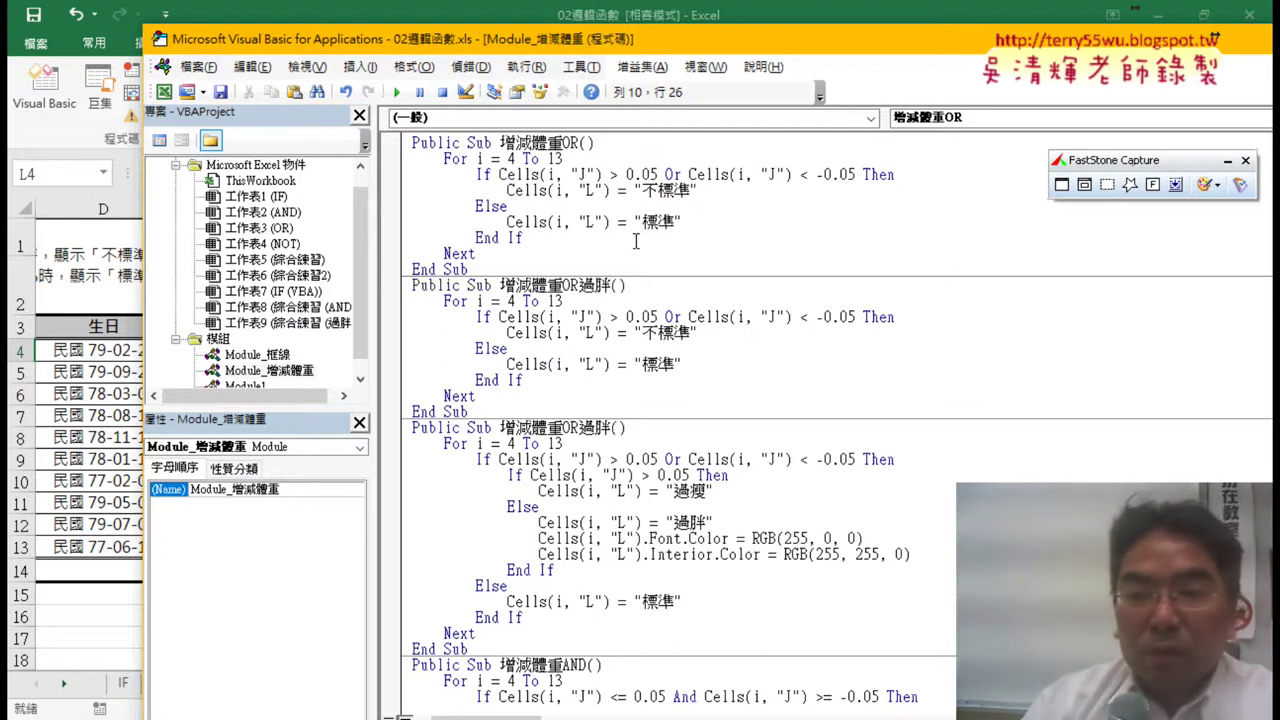
pyautogui.click(895, 316)
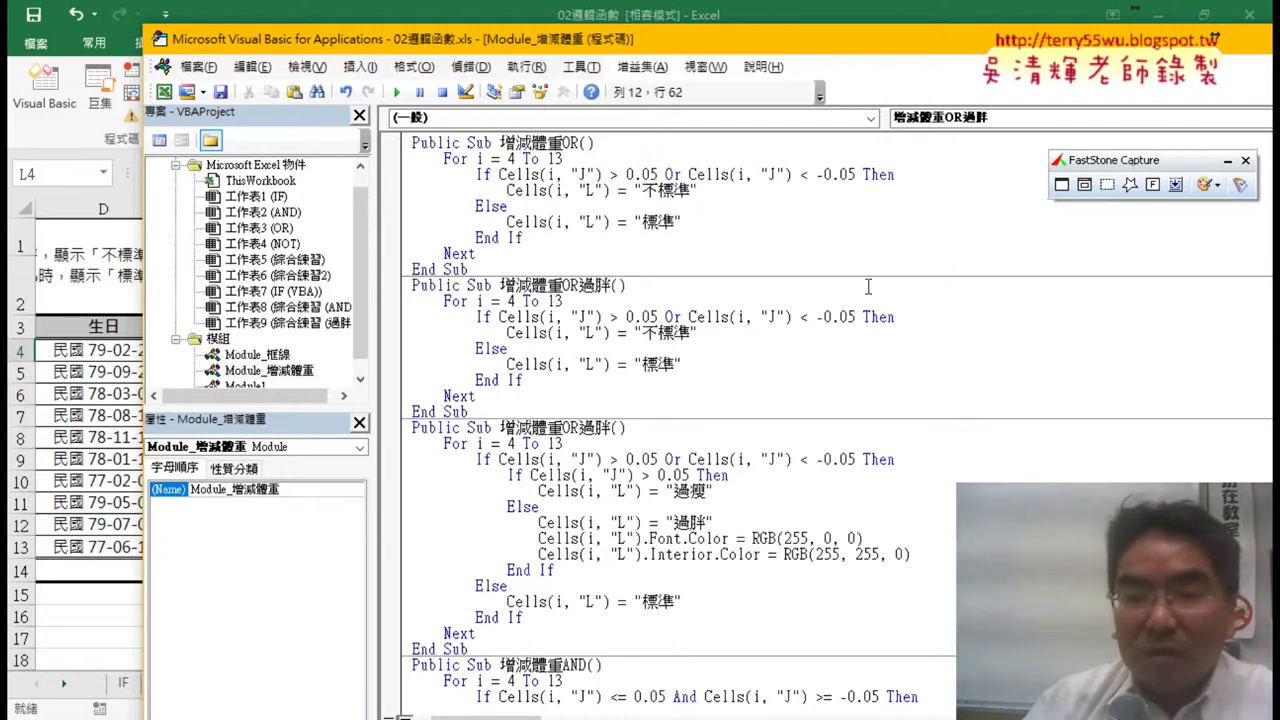
pyautogui.press('Return')
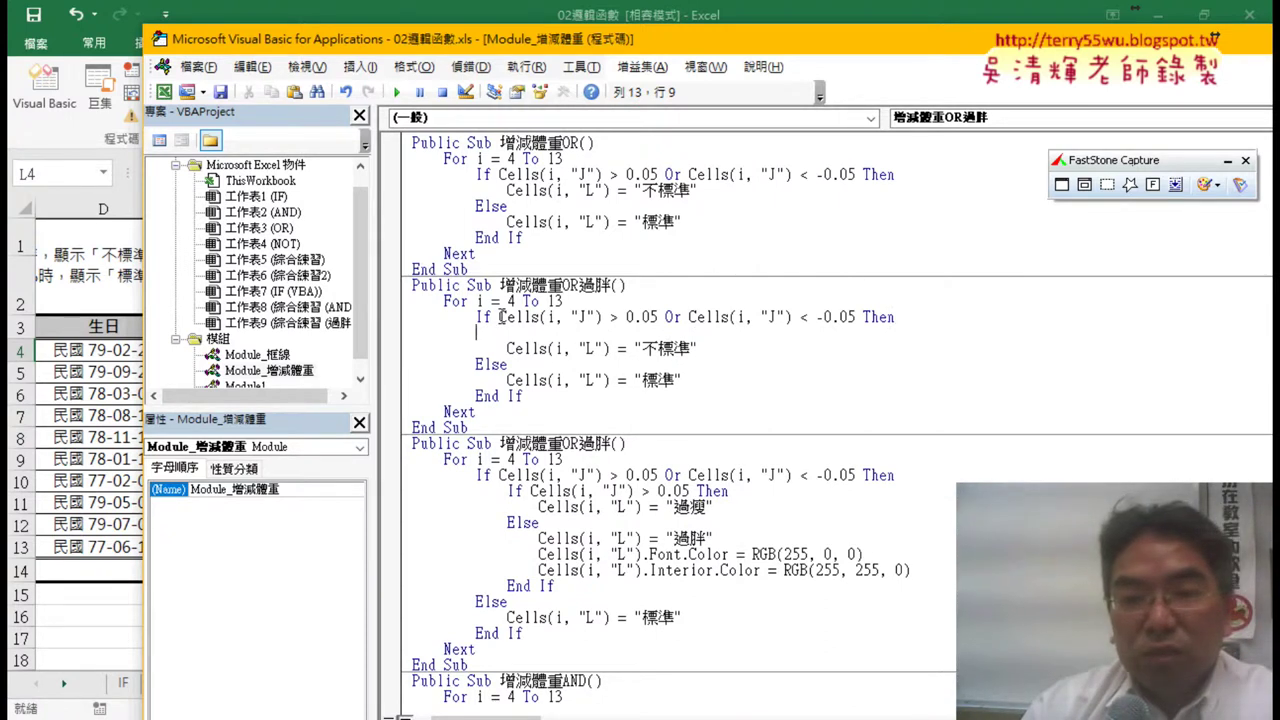
pyautogui.moveTo(499, 316); pyautogui.dragTo(852, 318)
pyautogui.moveTo(700, 349); pyautogui.dragTo(508, 349)
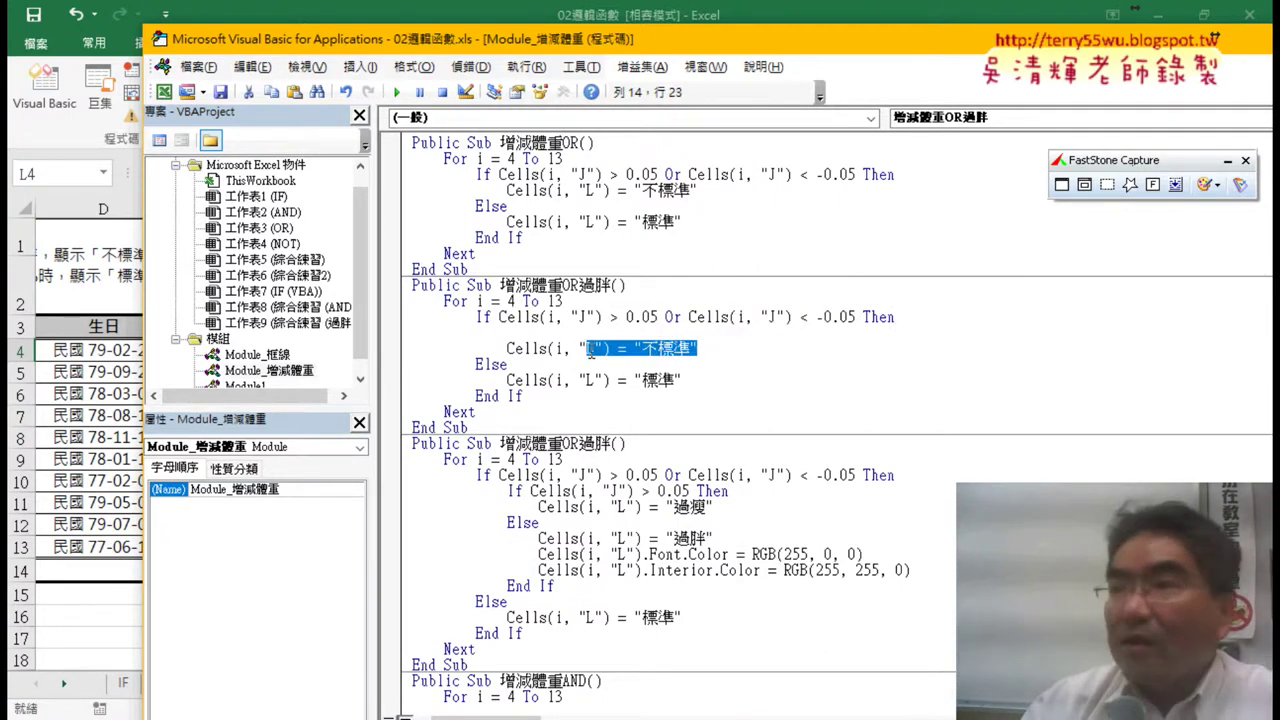
pyautogui.click(549, 333)
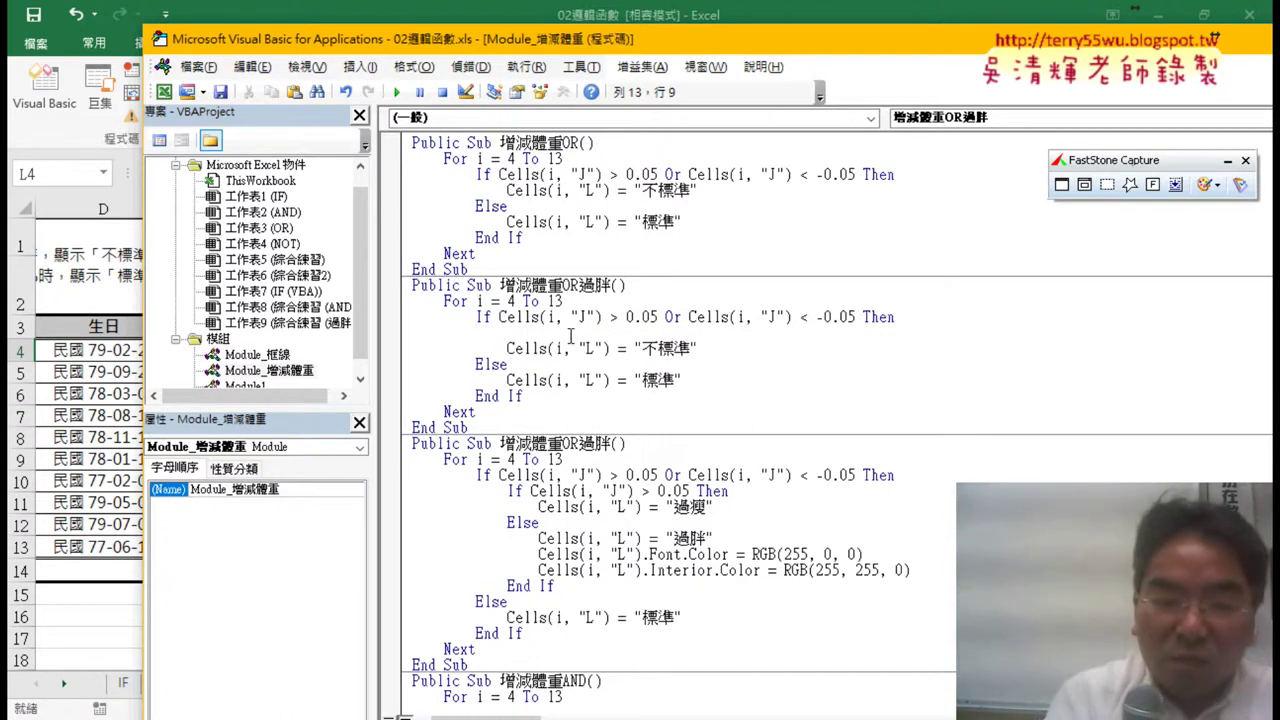
pyautogui.press('Tab')
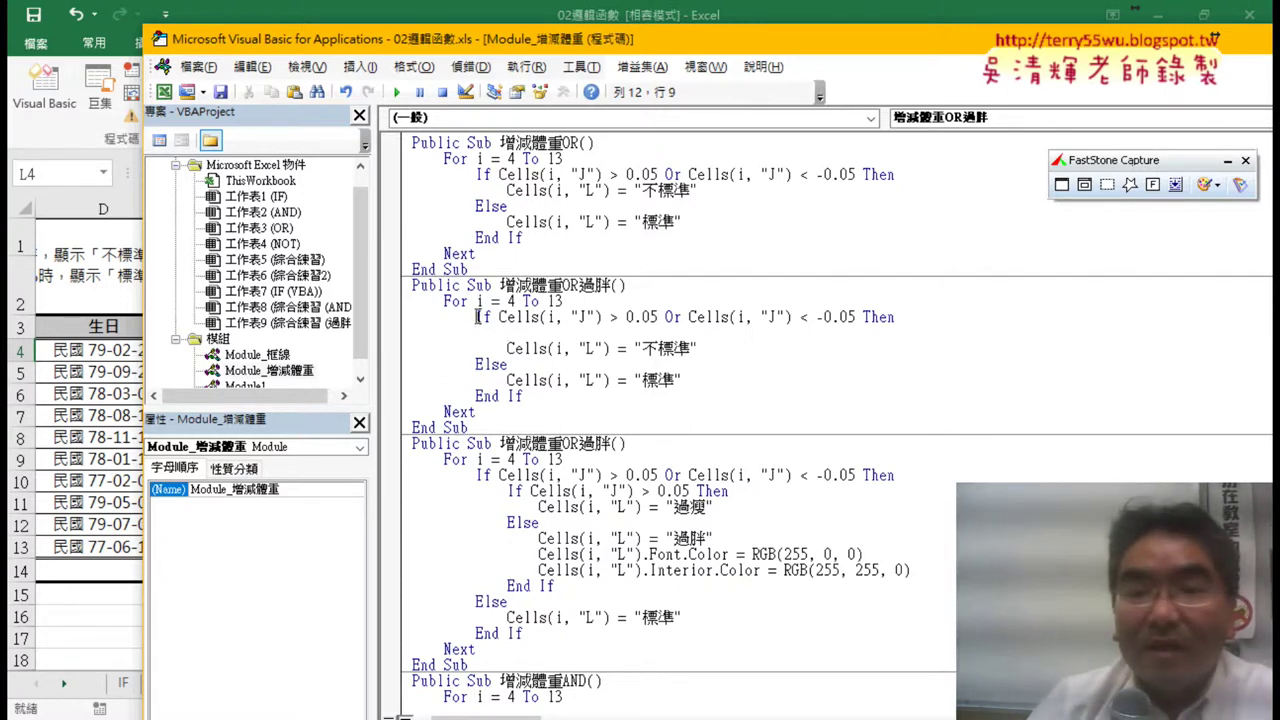
pyautogui.moveTo(477, 317); pyautogui.dragTo(895, 317)
# Add an inner If Cells(i, "J") > 0.05 Then line with Else and End If below it.
pyautogui.hotkey('ctrl', 'c')
pyautogui.click(556, 332)
pyautogui.hotkey('ctrl', 'v')
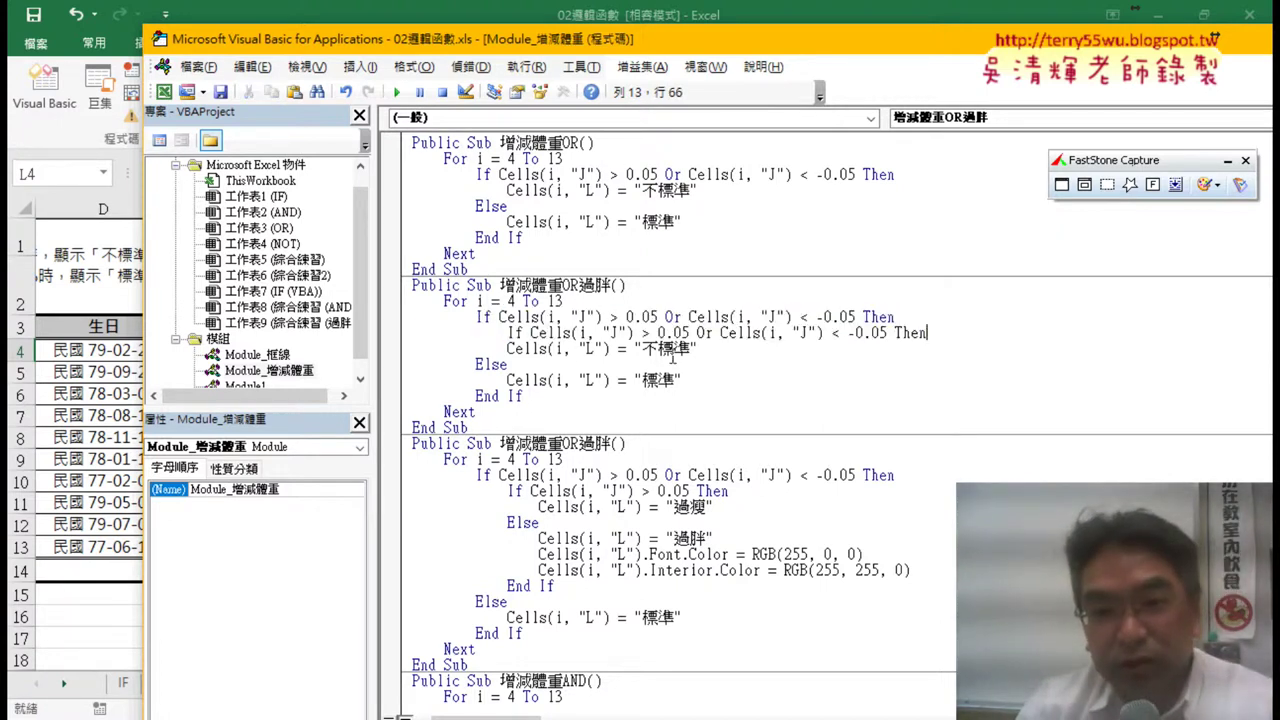
pyautogui.moveTo(697, 333); pyautogui.dragTo(890, 334)
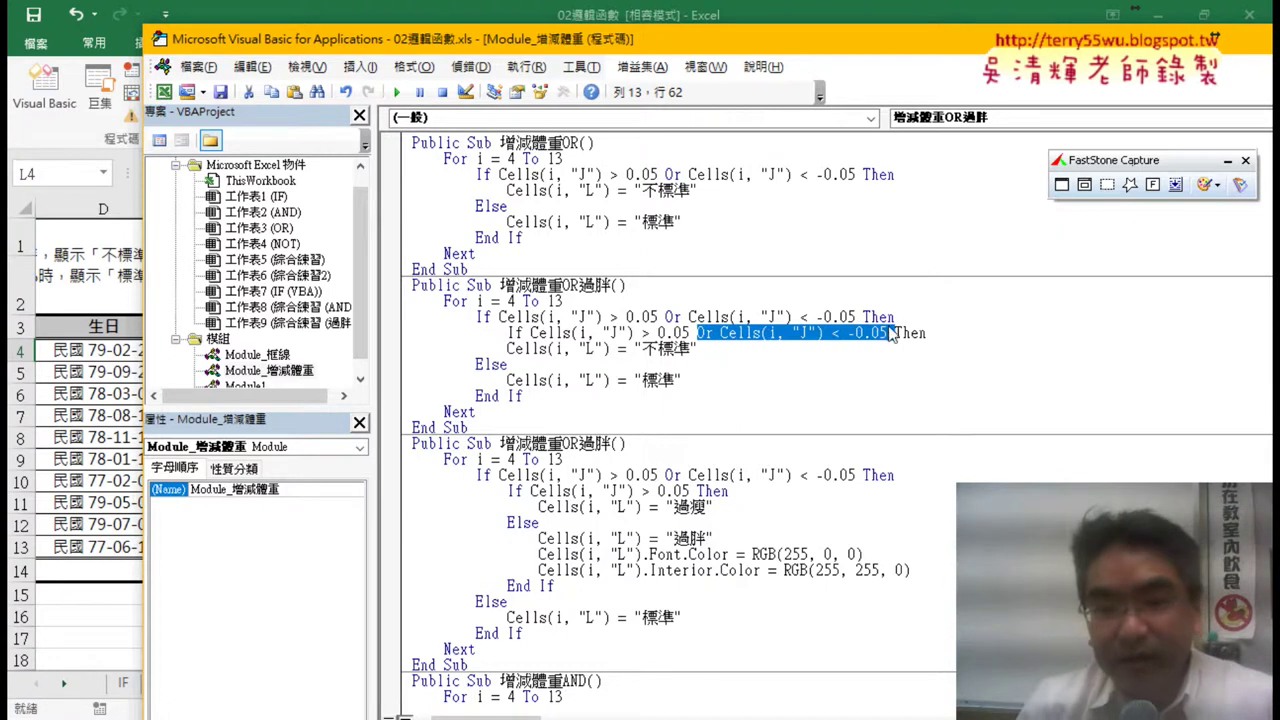
pyautogui.press('Delete')
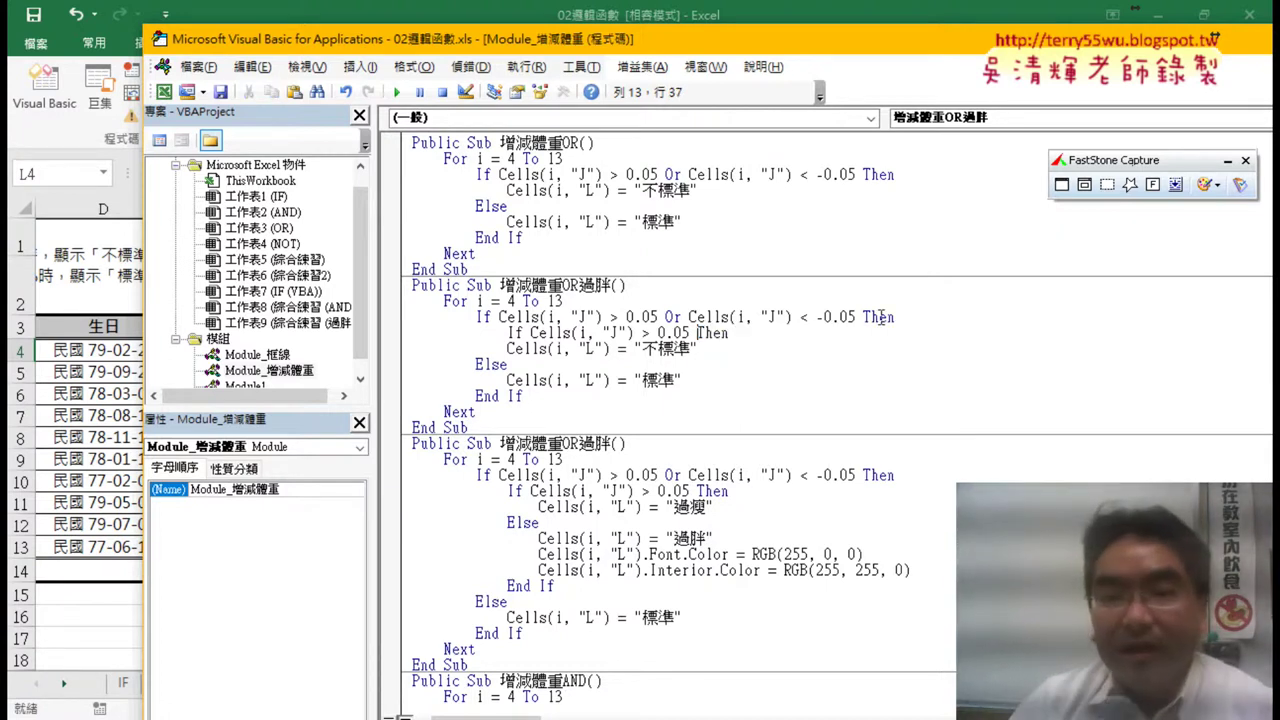
pyautogui.click(920, 334)
pyautogui.press('Return')
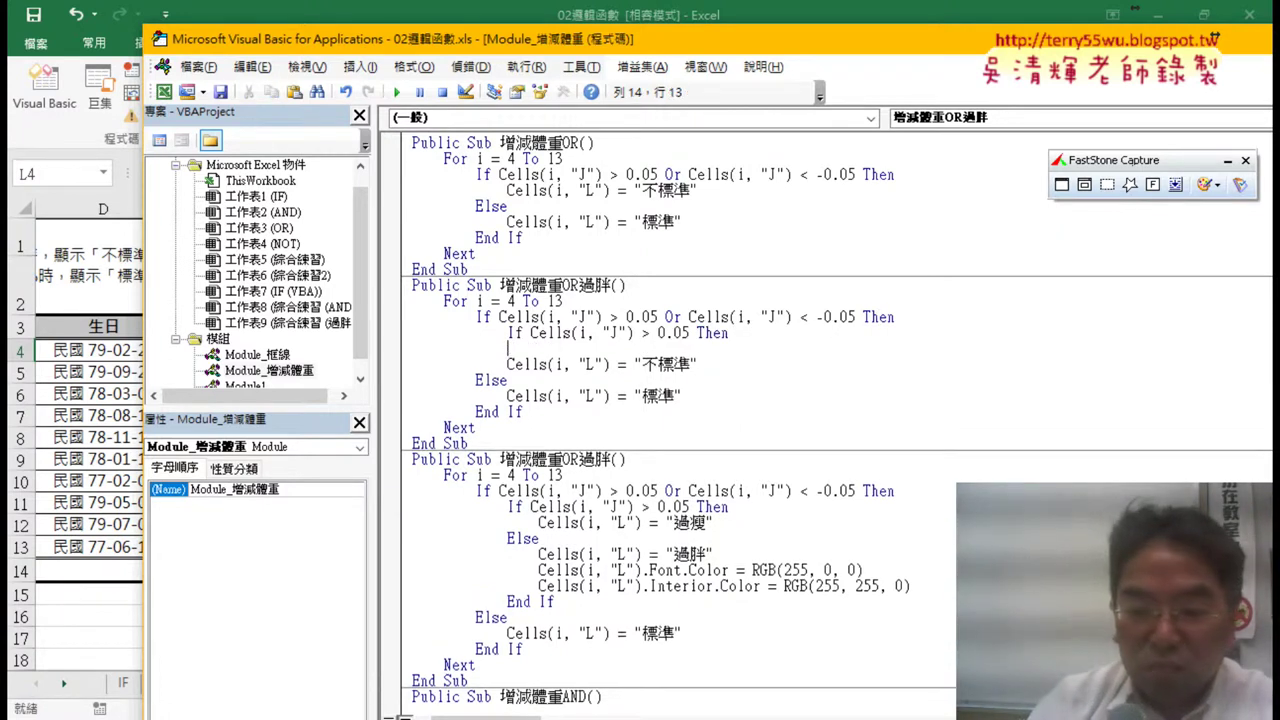
pyautogui.press('Return')
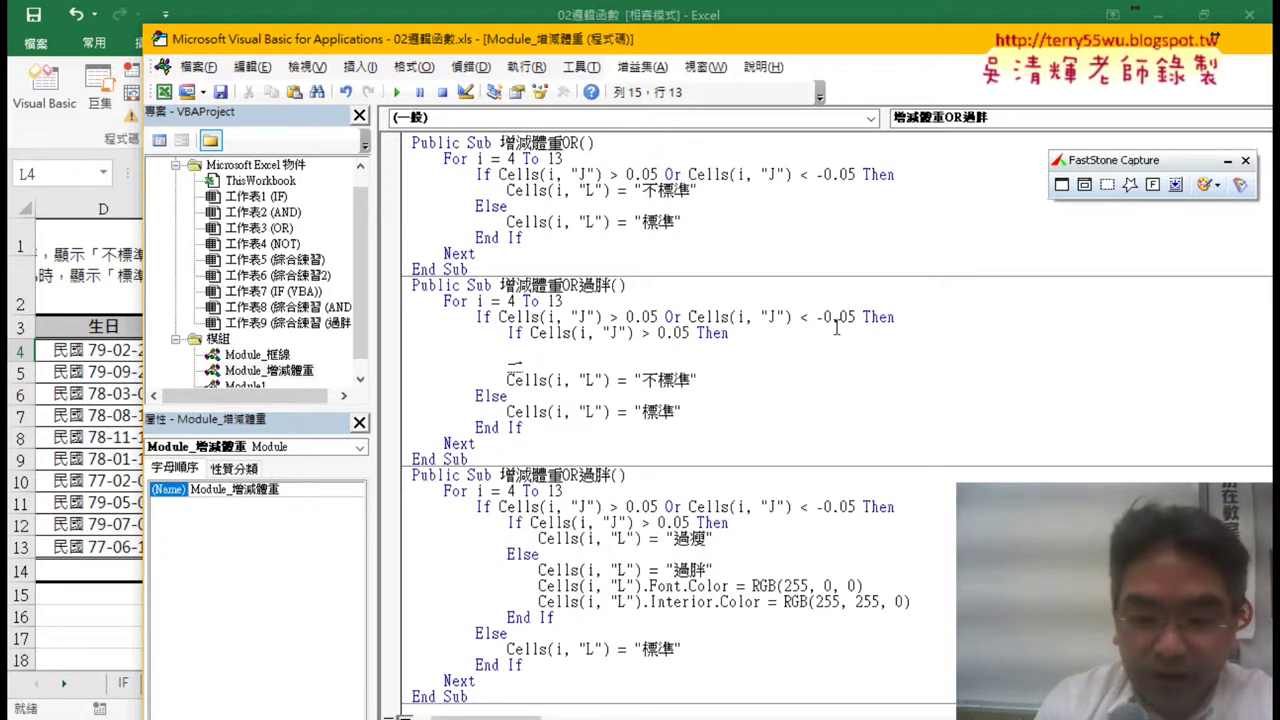
pyautogui.write('e')
pyautogui.write('se')
pyautogui.press('Return')
pyautogui.press('Return')
pyautogui.write('e')
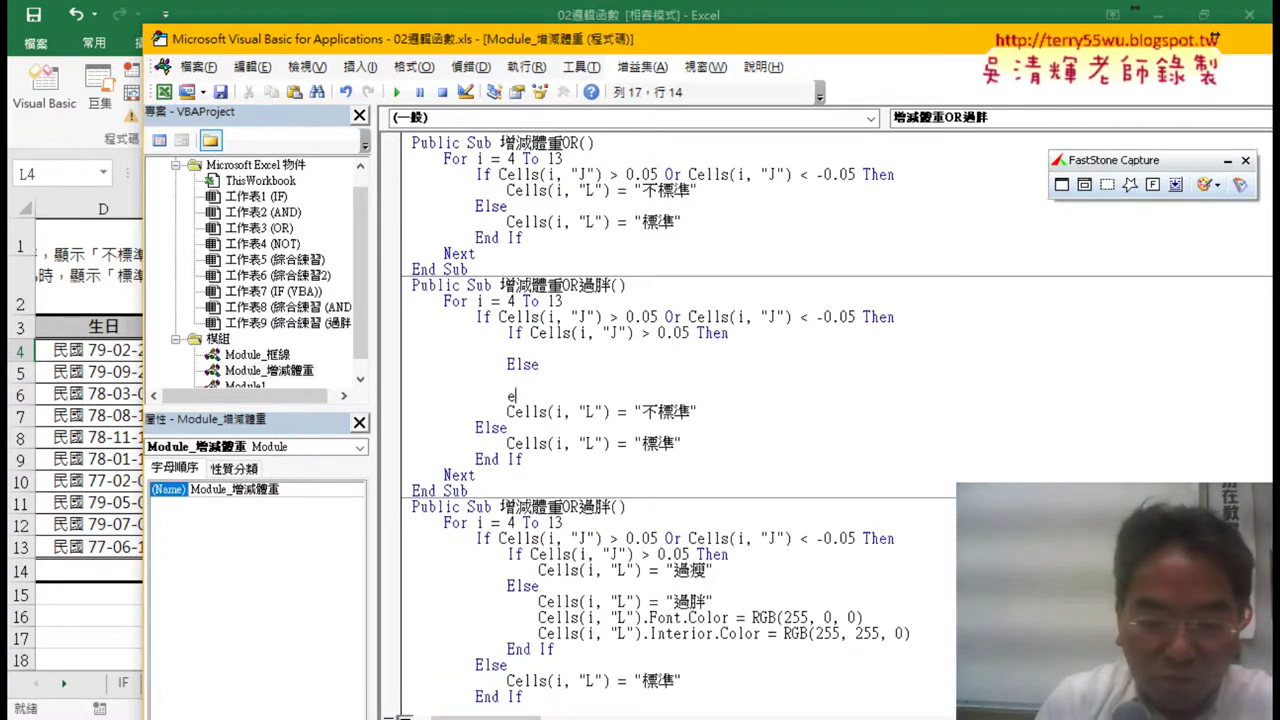
pyautogui.write('nd if')
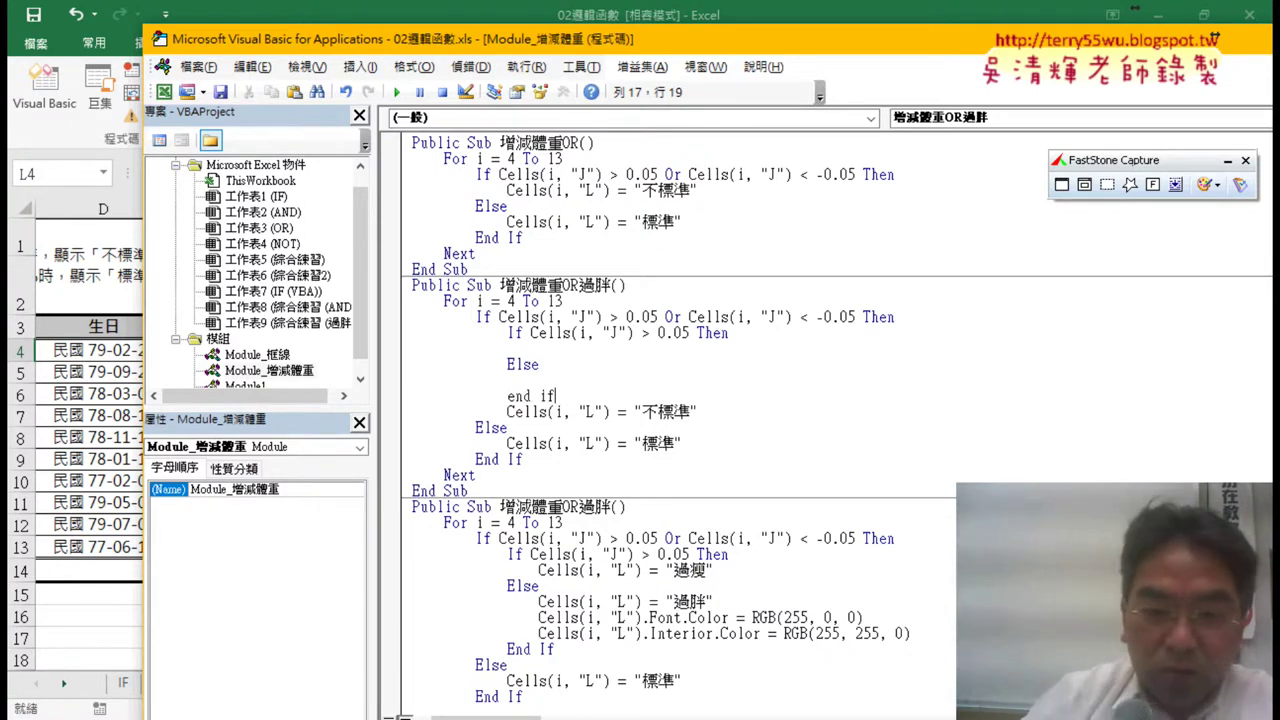
# Move the 不標準 assignment under the inner If, indent it, and remove the extra blank line.
pyautogui.click(788, 437)
pyautogui.moveTo(712, 411); pyautogui.dragTo(506, 412)
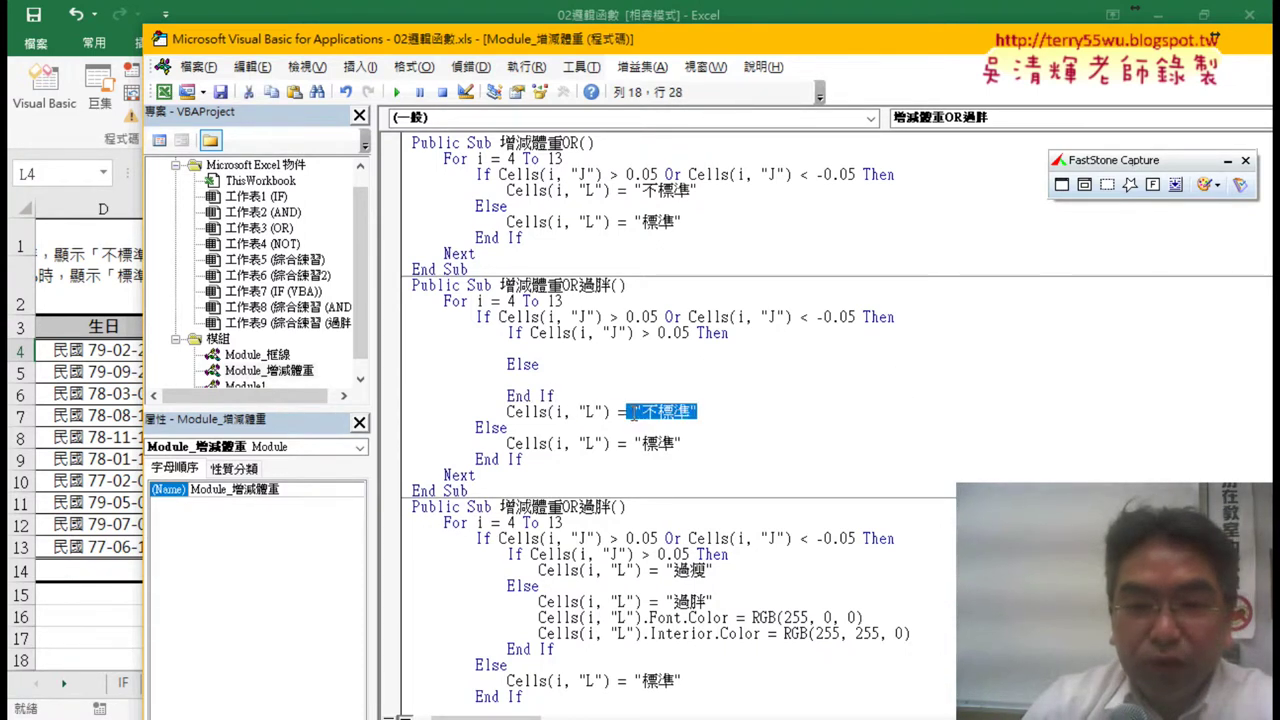
pyautogui.moveTo(571, 350); pyautogui.dragTo(571, 350)
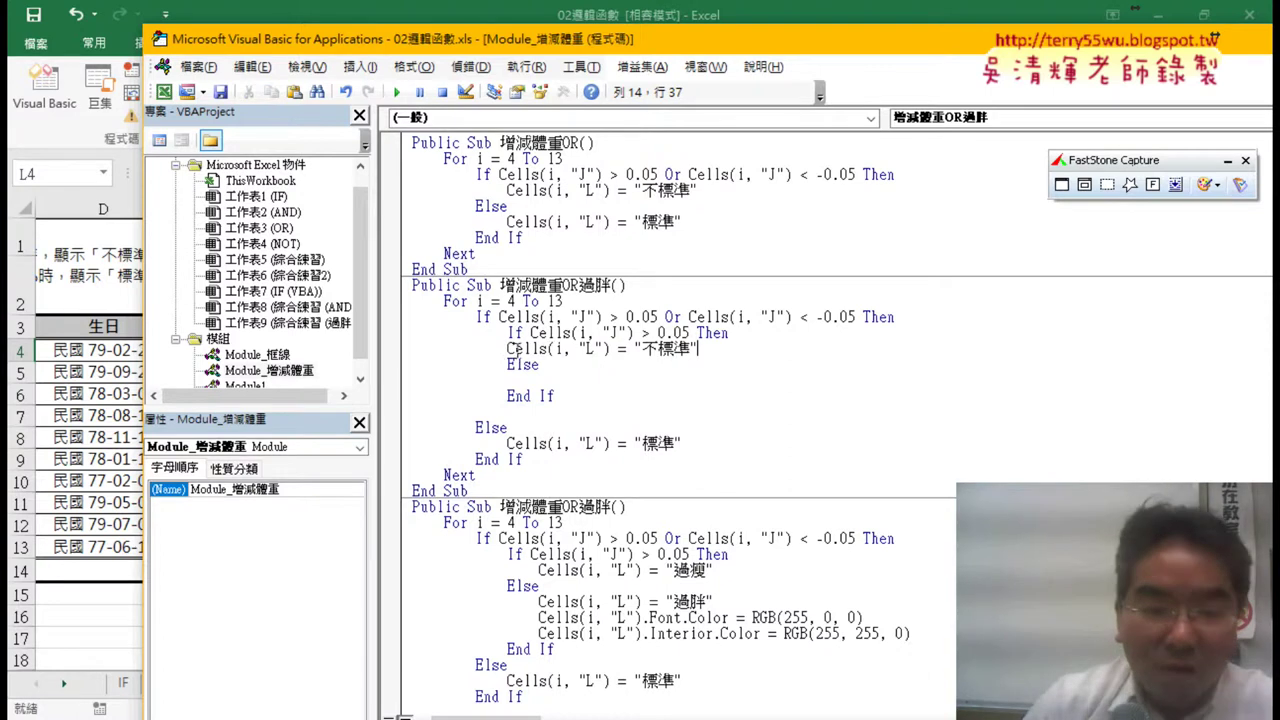
pyautogui.press('Tab')
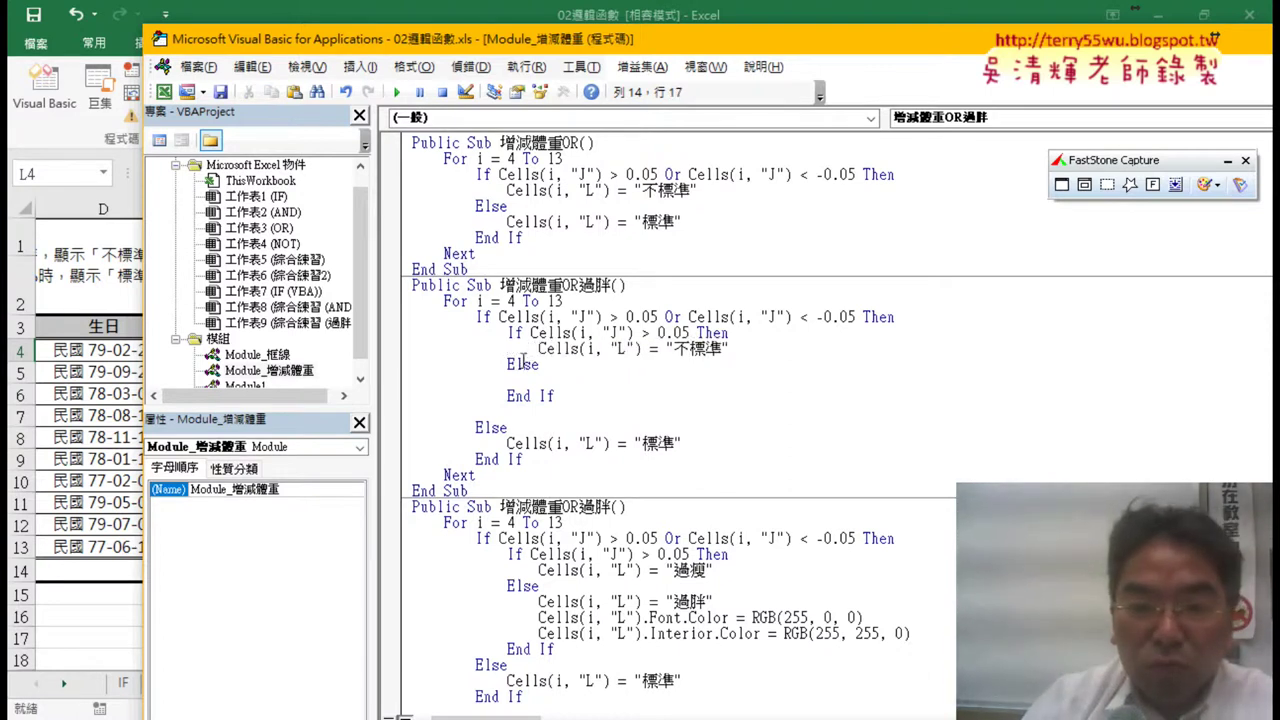
pyautogui.click(572, 397)
pyautogui.press('Delete')
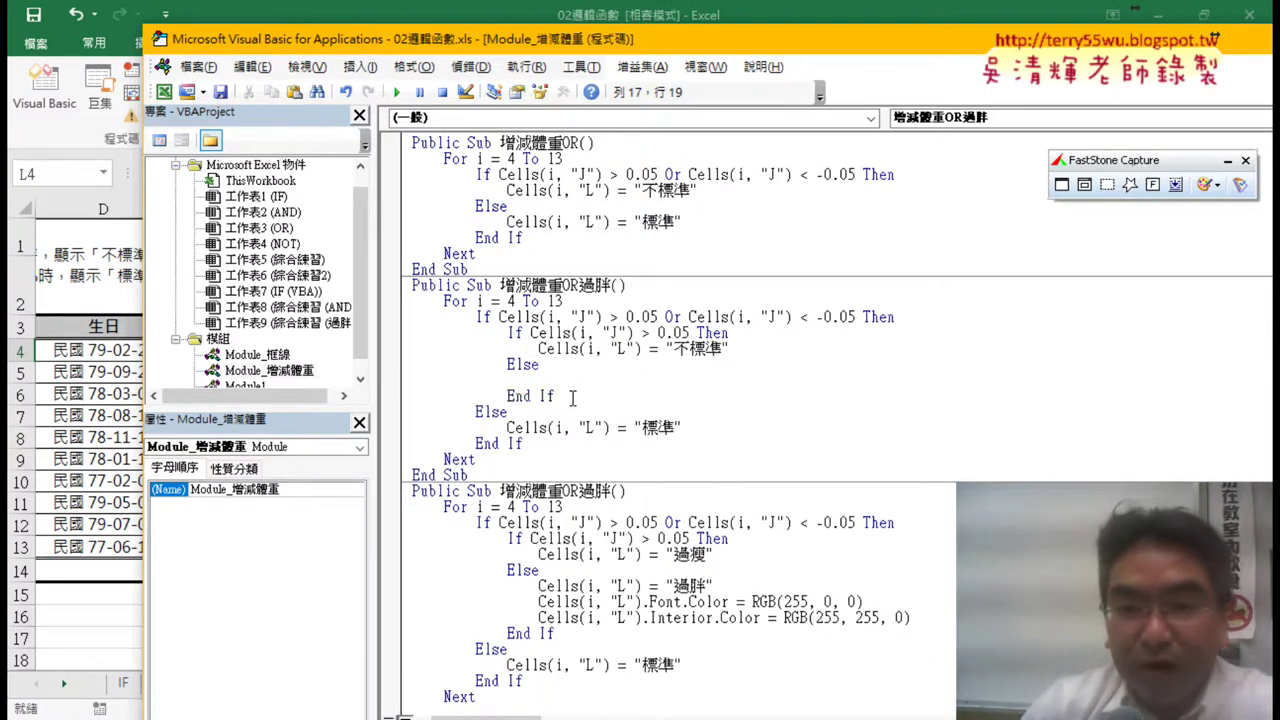
pyautogui.moveTo(673, 348); pyautogui.dragTo(722, 348)
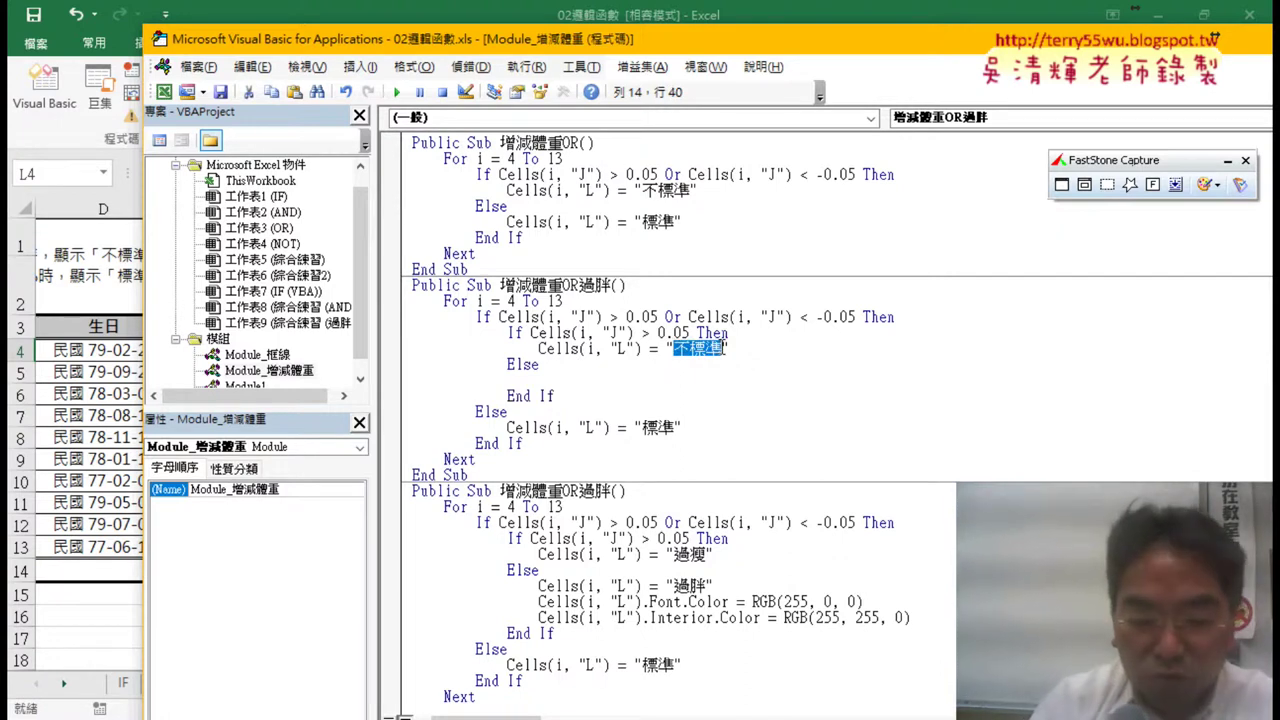
# Change the inner If's text to 過瘦 and copy that assignment line under Else.
pyautogui.write('vx')
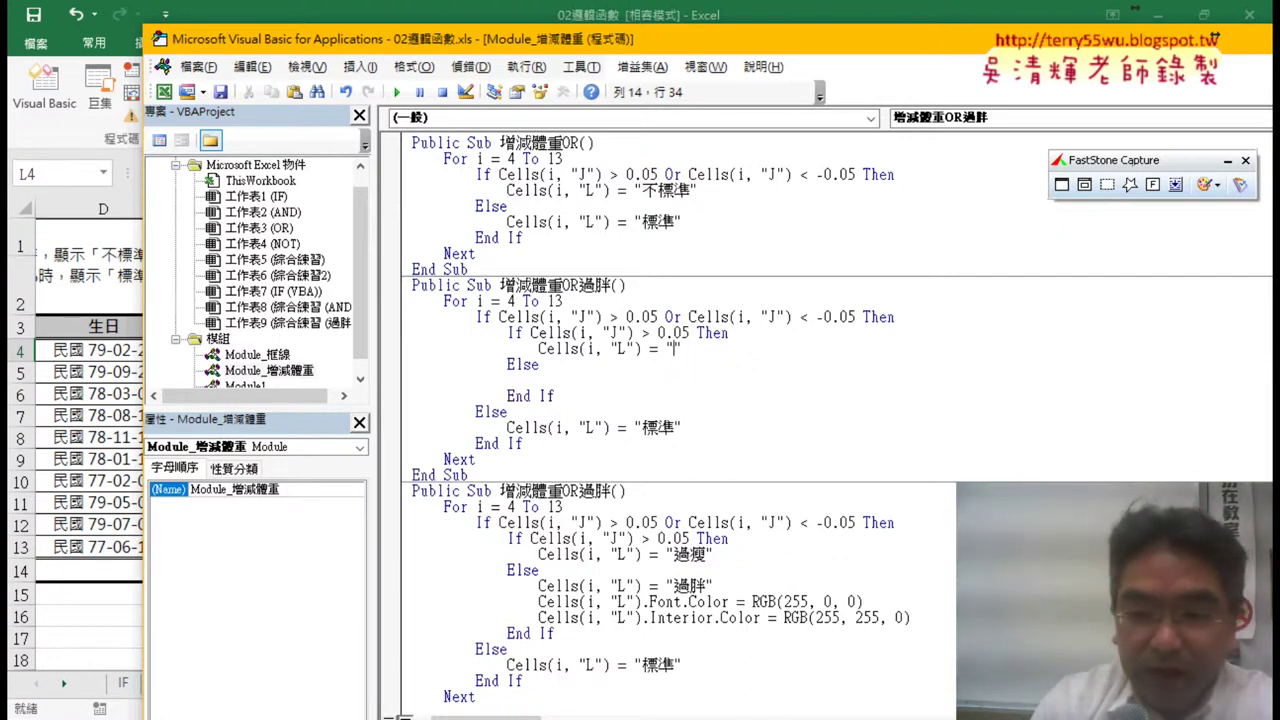
pyautogui.press('BackSpace')
pyautogui.write('m4')
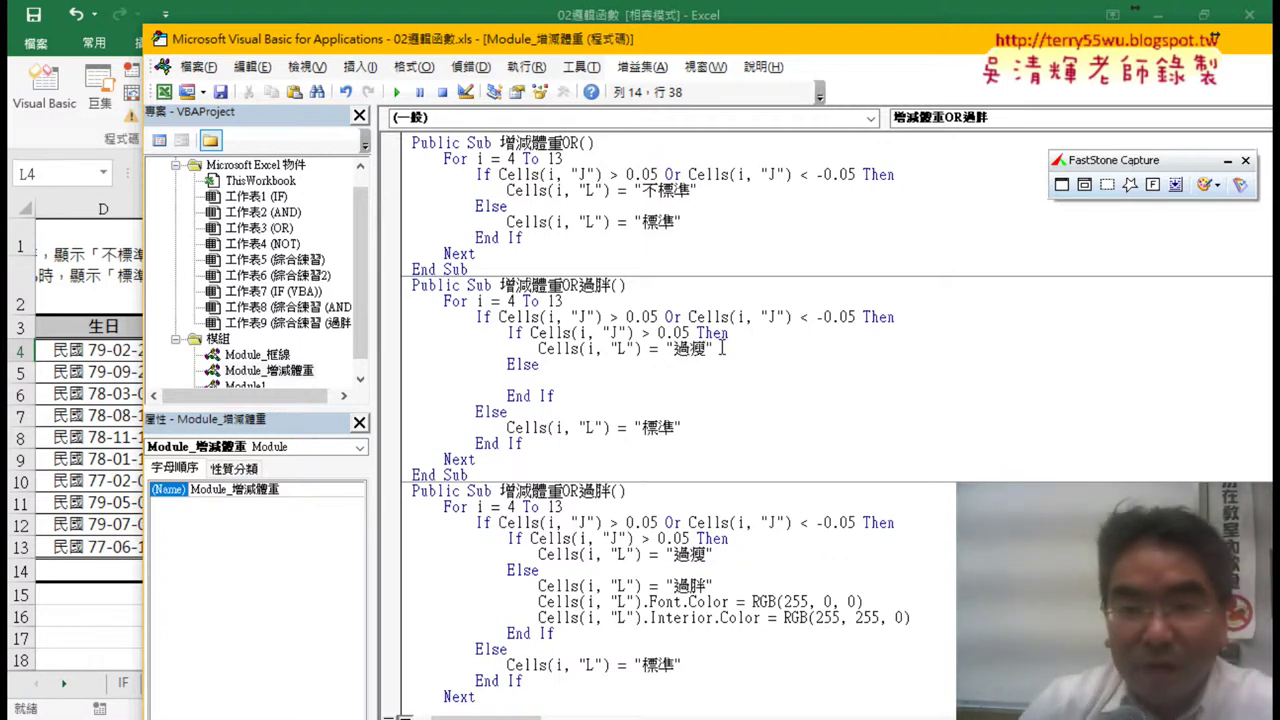
pyautogui.moveTo(722, 348); pyautogui.dragTo(508, 352)
pyautogui.hotkey('ctrl', 'c')
pyautogui.click(508, 380)
pyautogui.hotkey('ctrl', 'v')
# Change the Else copy to 過胖, then move the editor aside to reveal the worksheet.
pyautogui.moveTo(704, 380); pyautogui.dragTo(690, 378)
pyautogui.write('q;')
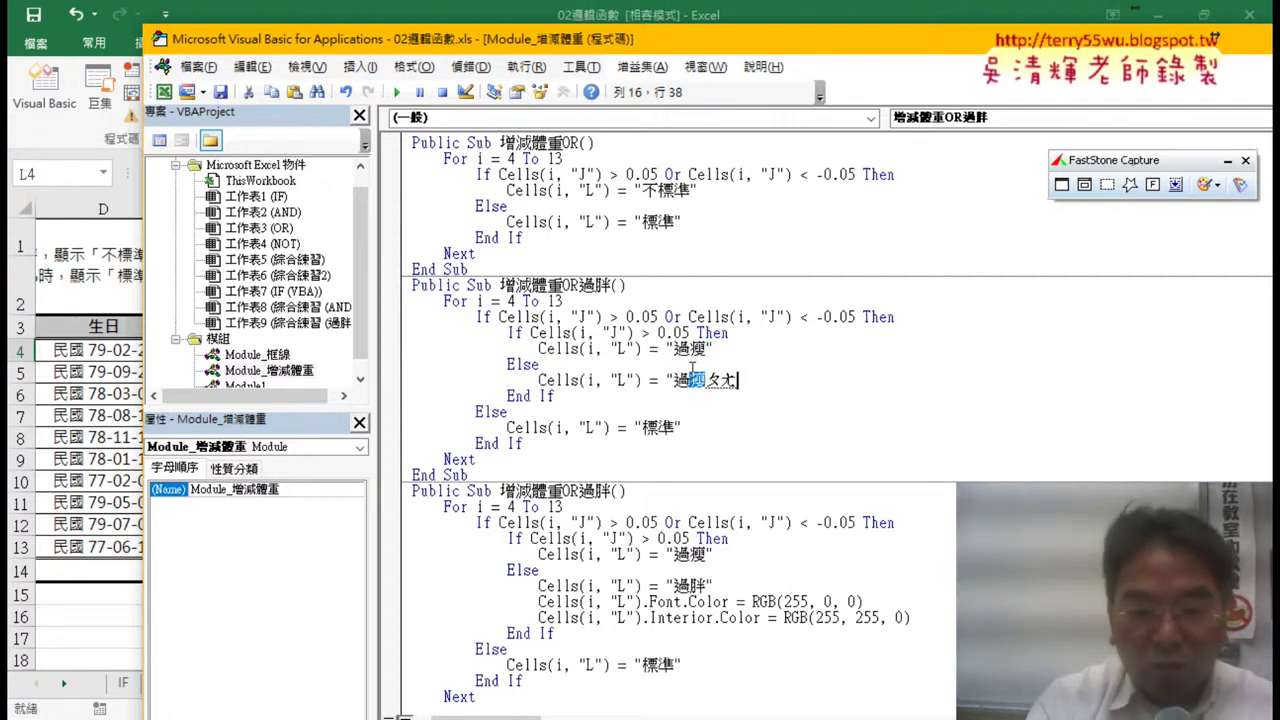
pyautogui.write('4')
pyautogui.press('Return')
pyautogui.click(726, 473)
pyautogui.moveTo(726, 384); pyautogui.dragTo(540, 382)
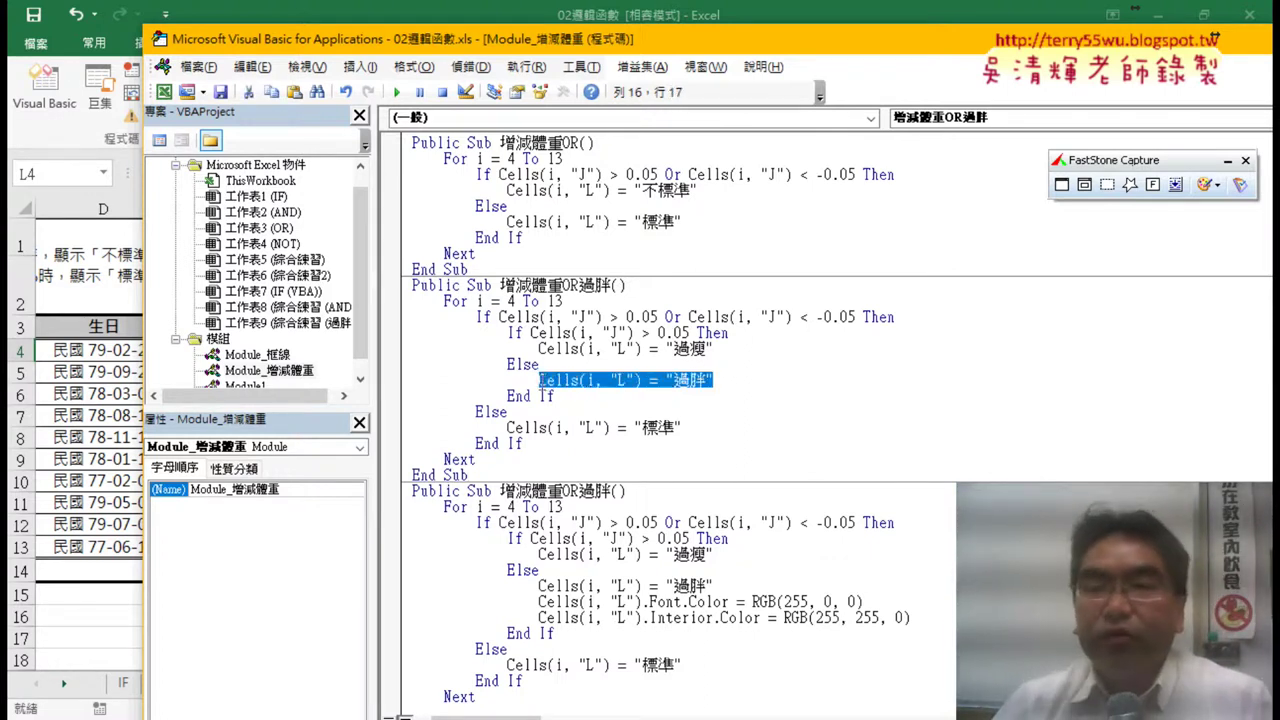
pyautogui.moveTo(576, 42); pyautogui.dragTo(1262, 55)
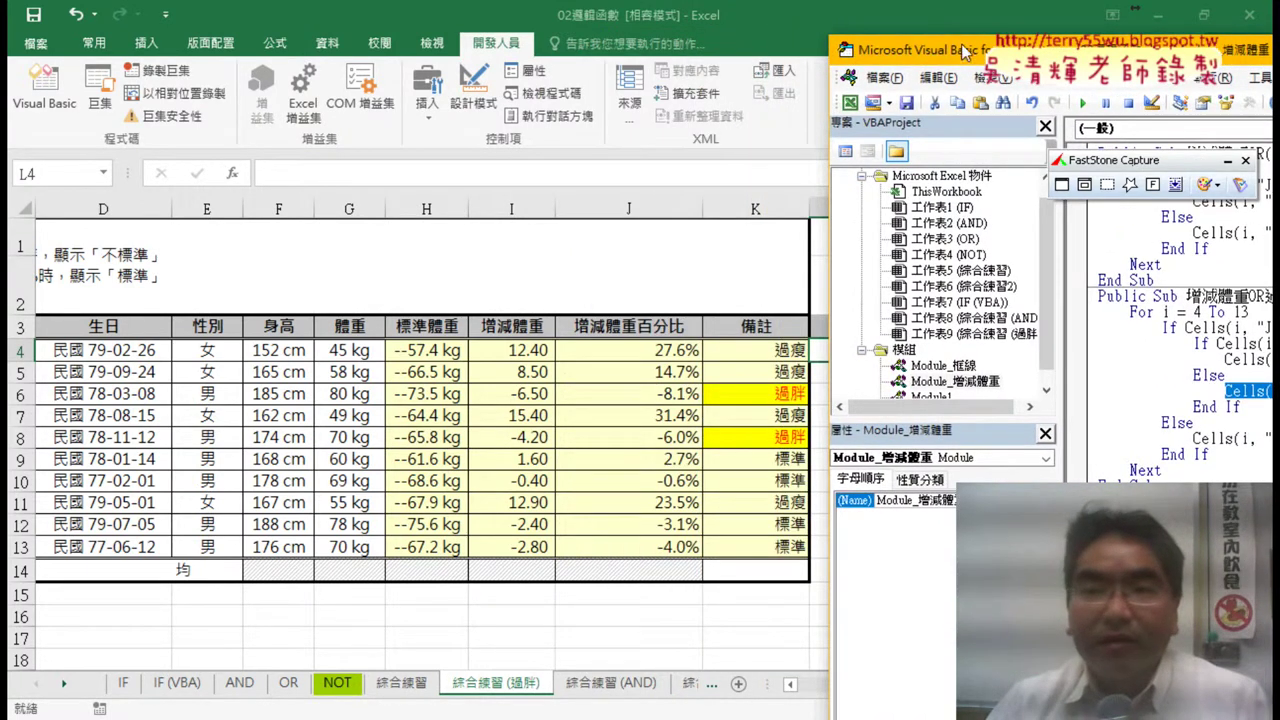
# Add a Cells.Font.Color = RGB(255, 0, 0) line under the 過胖 assignment.
pyautogui.moveTo(967, 52); pyautogui.dragTo(250, 27)
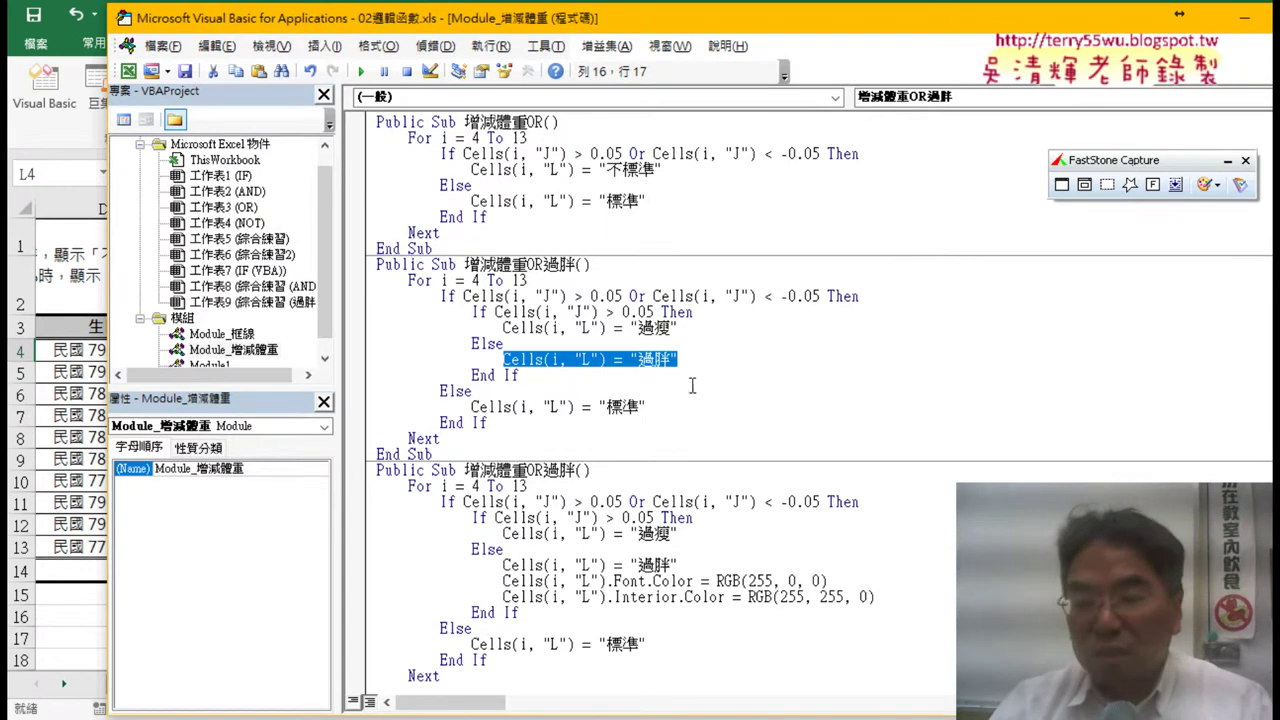
pyautogui.click(716, 358)
pyautogui.press('Return')
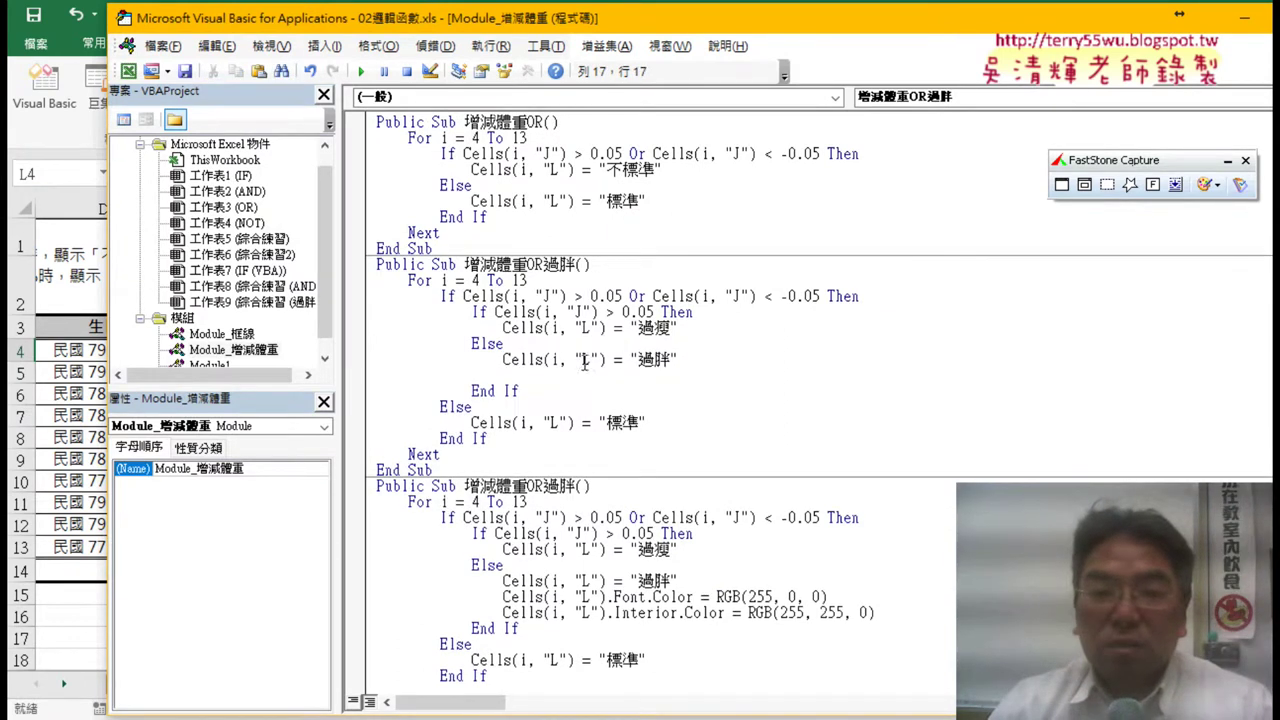
pyautogui.moveTo(504, 359); pyautogui.dragTo(545, 359)
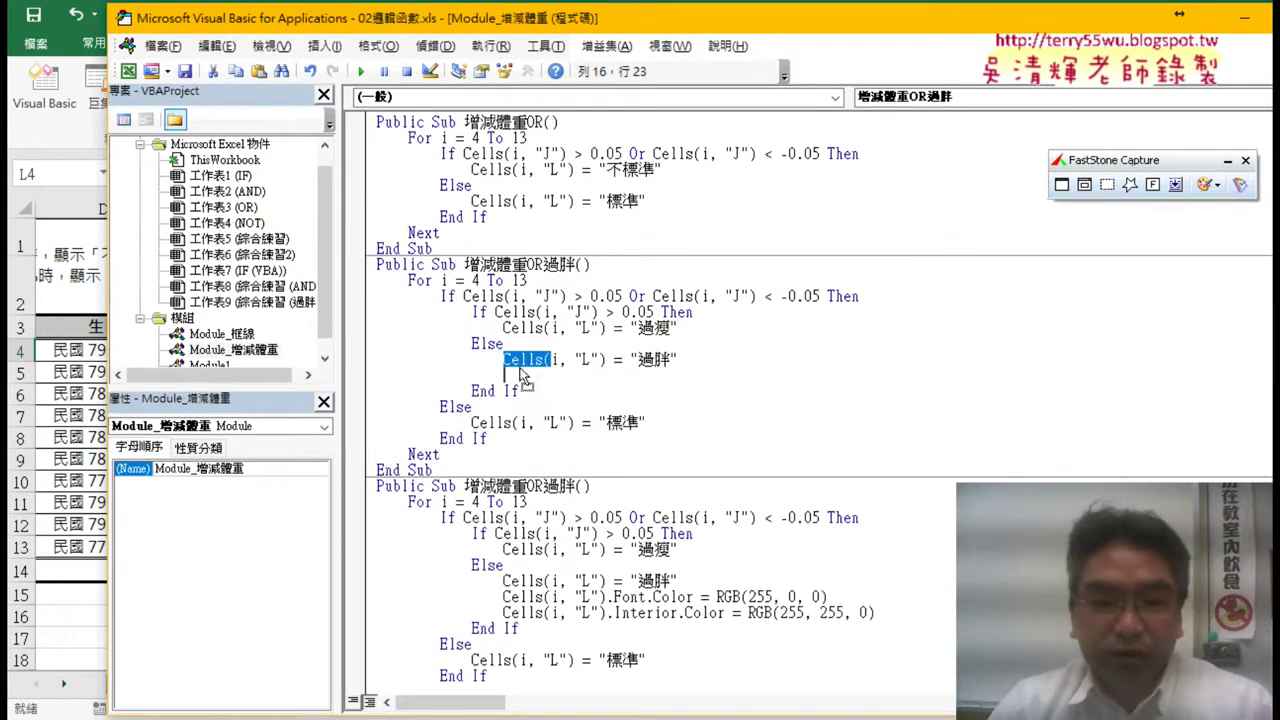
pyautogui.moveTo(520, 383); pyautogui.dragTo(518, 380)
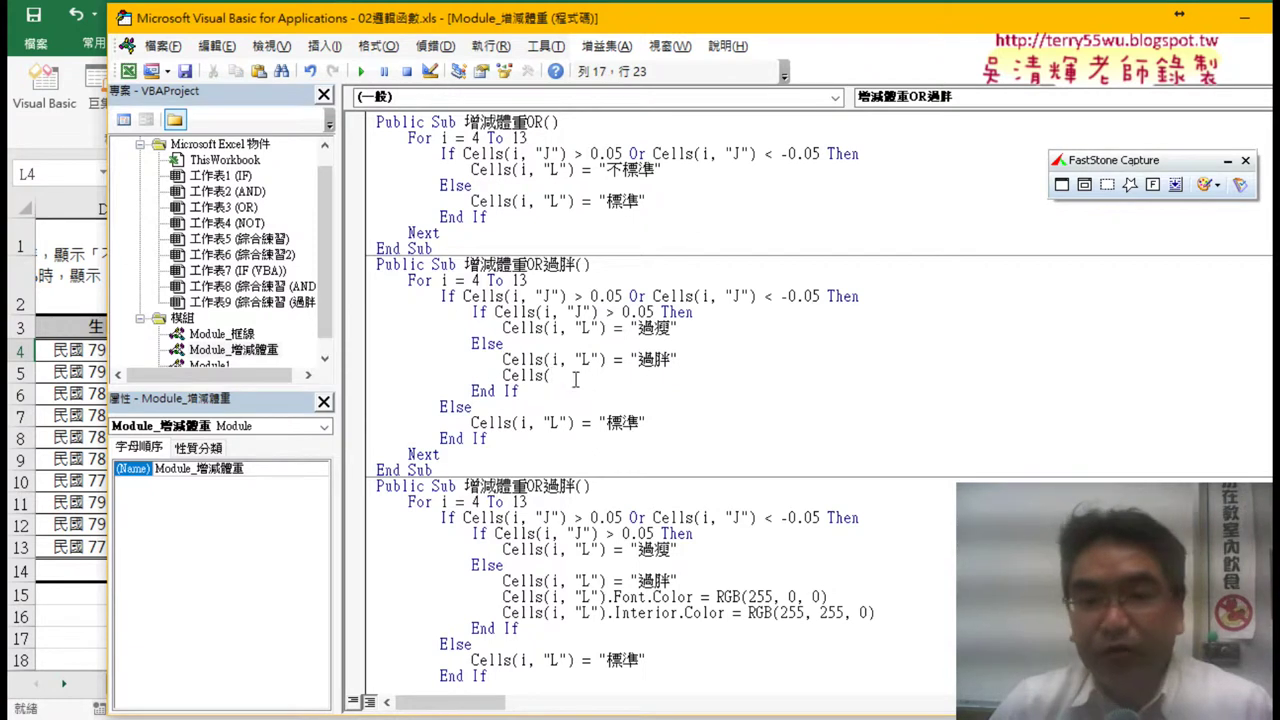
pyautogui.press('BackSpace')
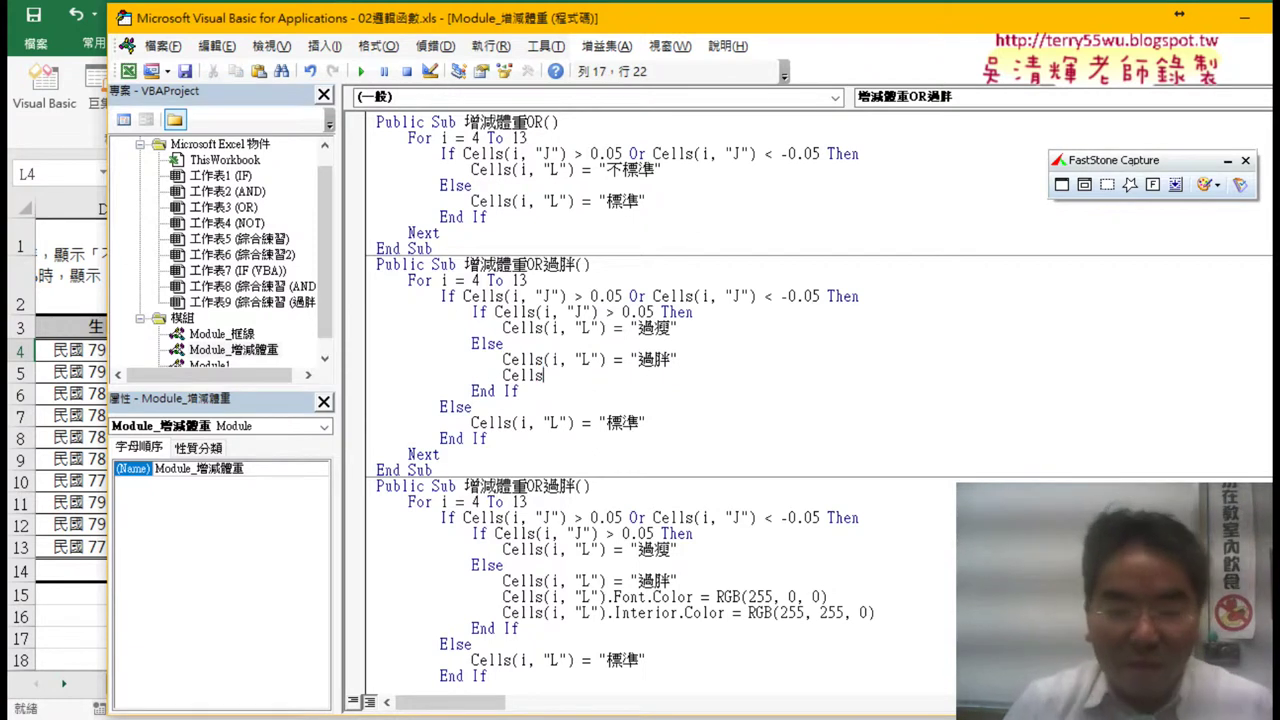
pyautogui.write('.')
pyautogui.press('BackSpace')
pyautogui.write('f')
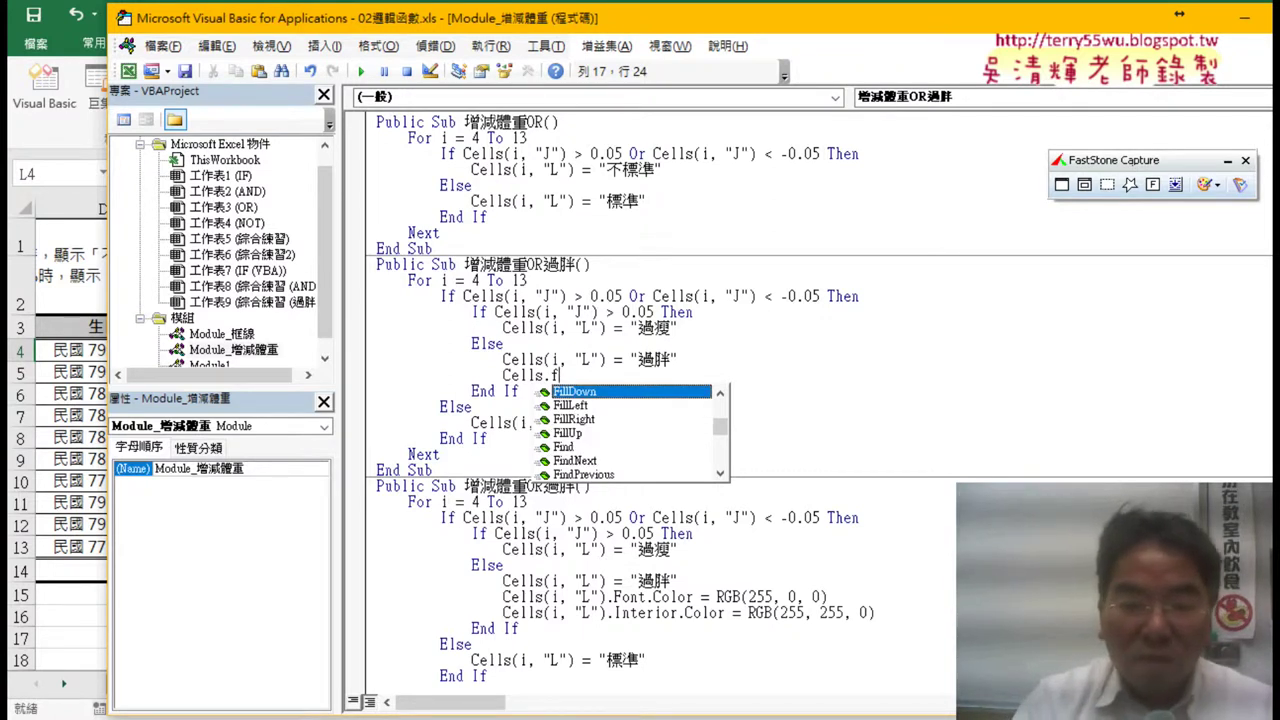
pyautogui.write('ont')
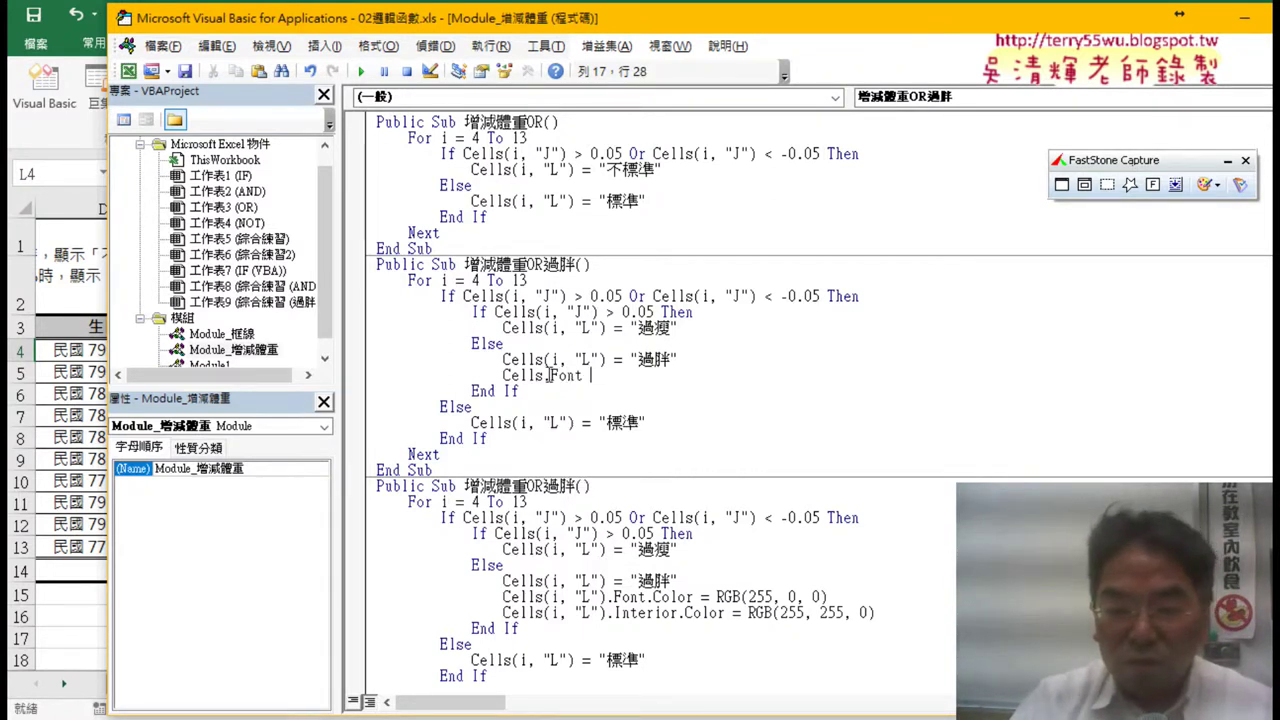
pyautogui.write(' .c')
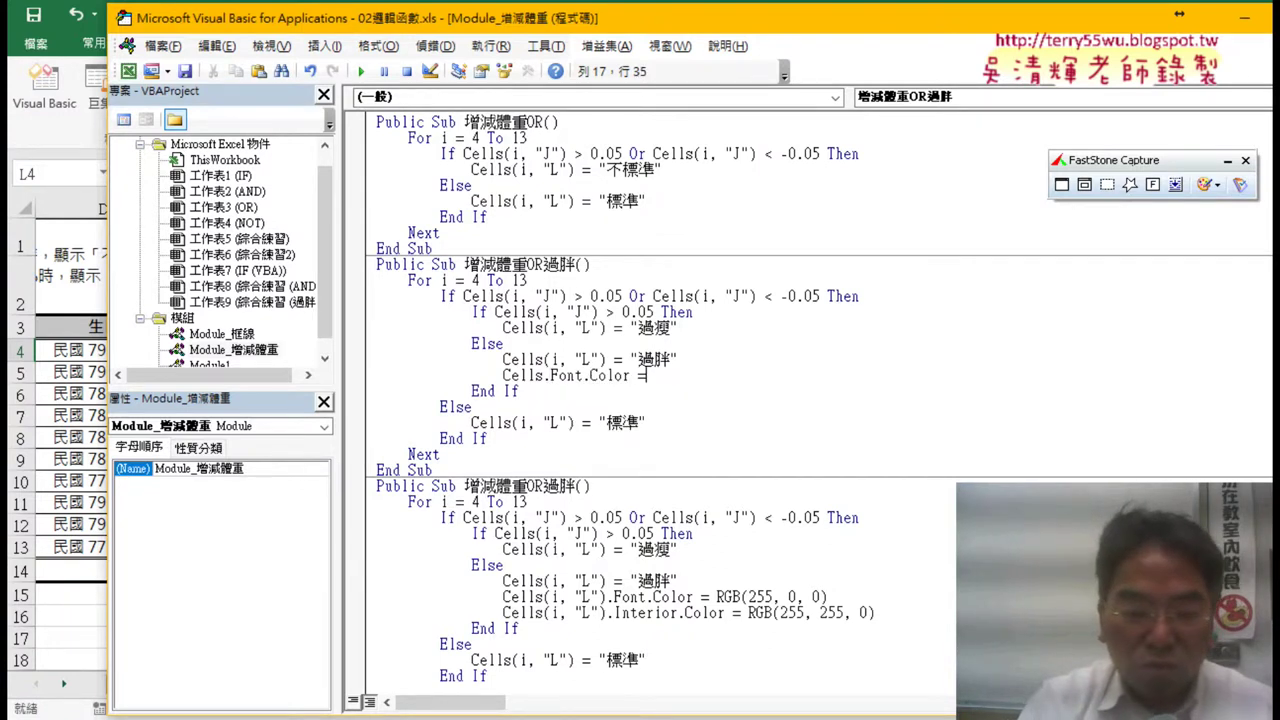
pyautogui.write(' b(2')
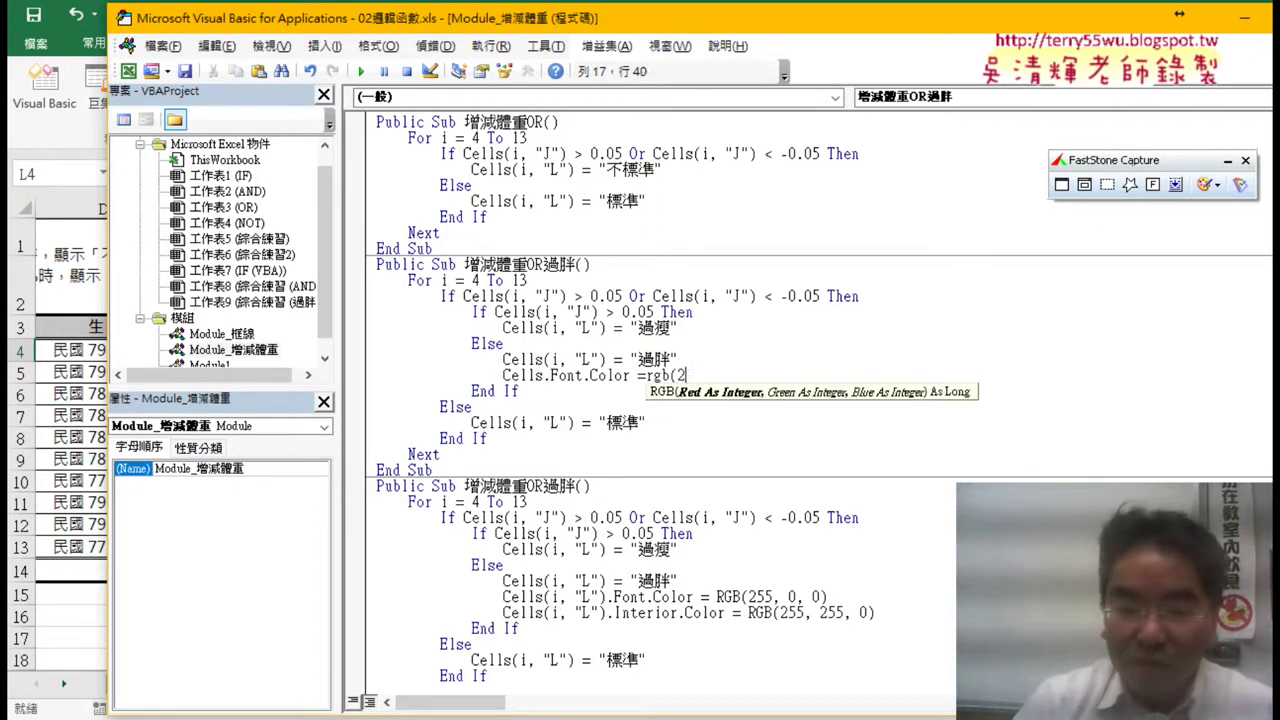
pyautogui.write('55,0')
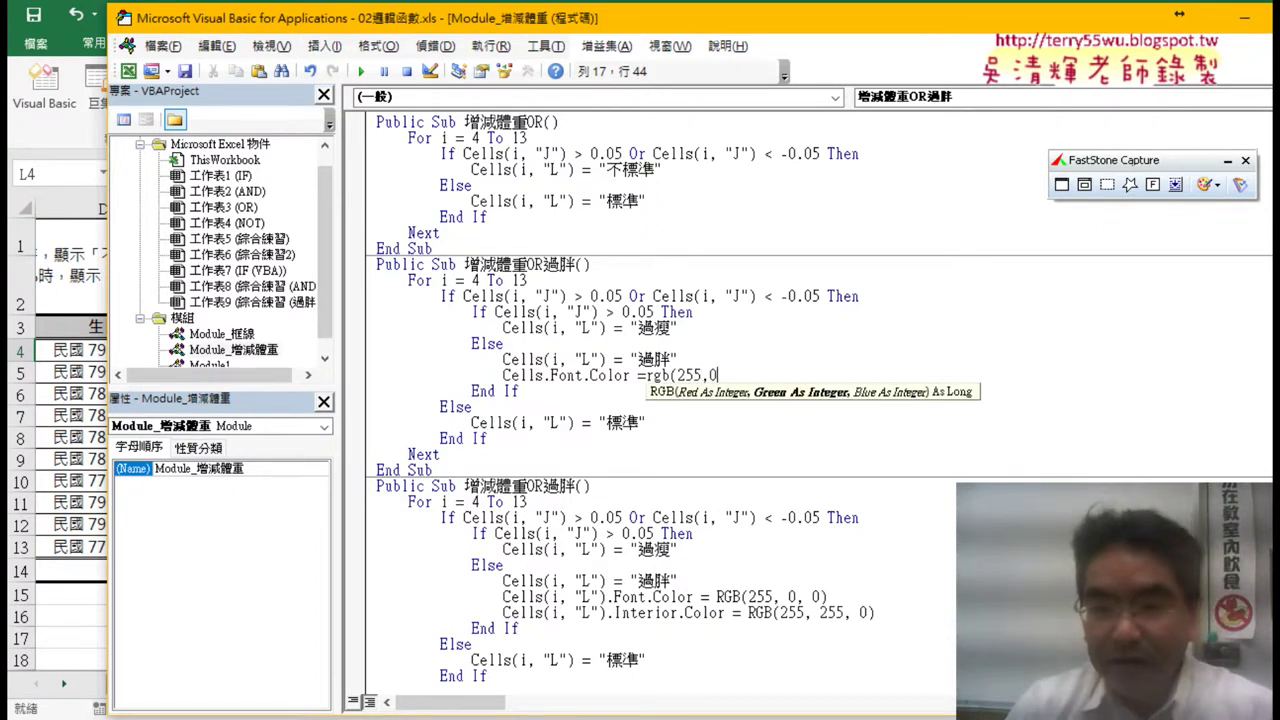
pyautogui.write(',0)')
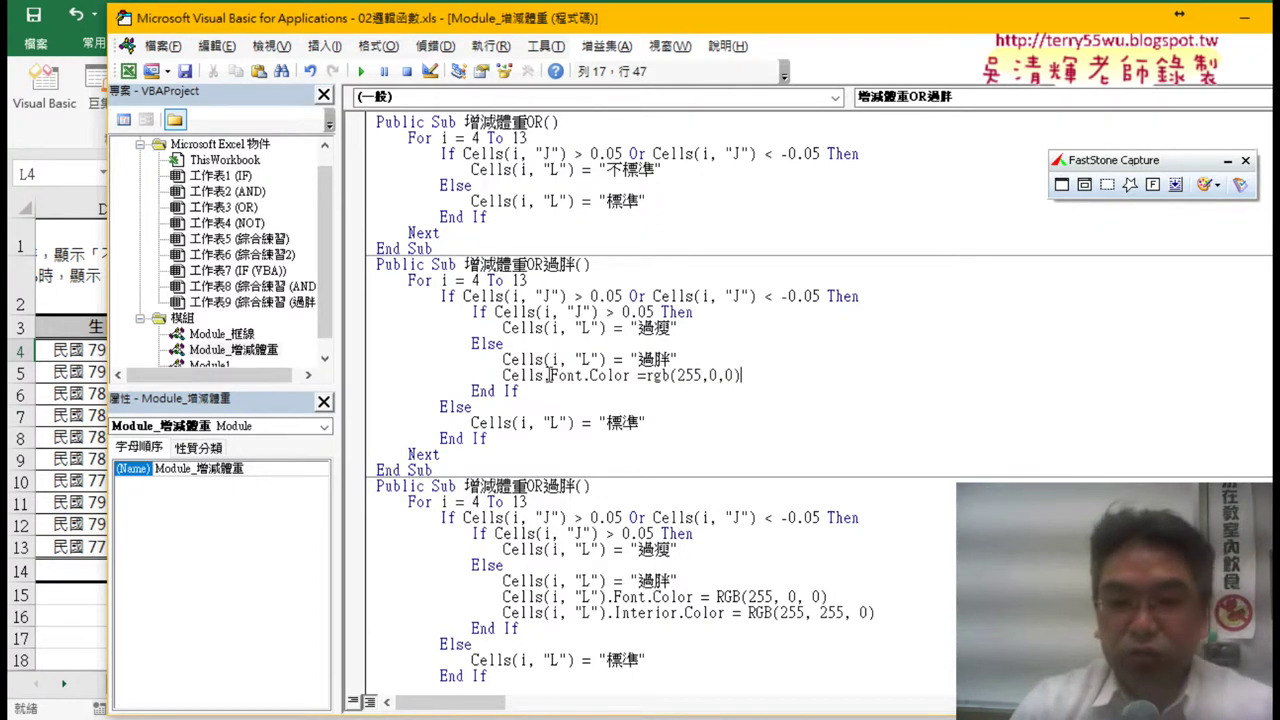
pyautogui.press('Return')
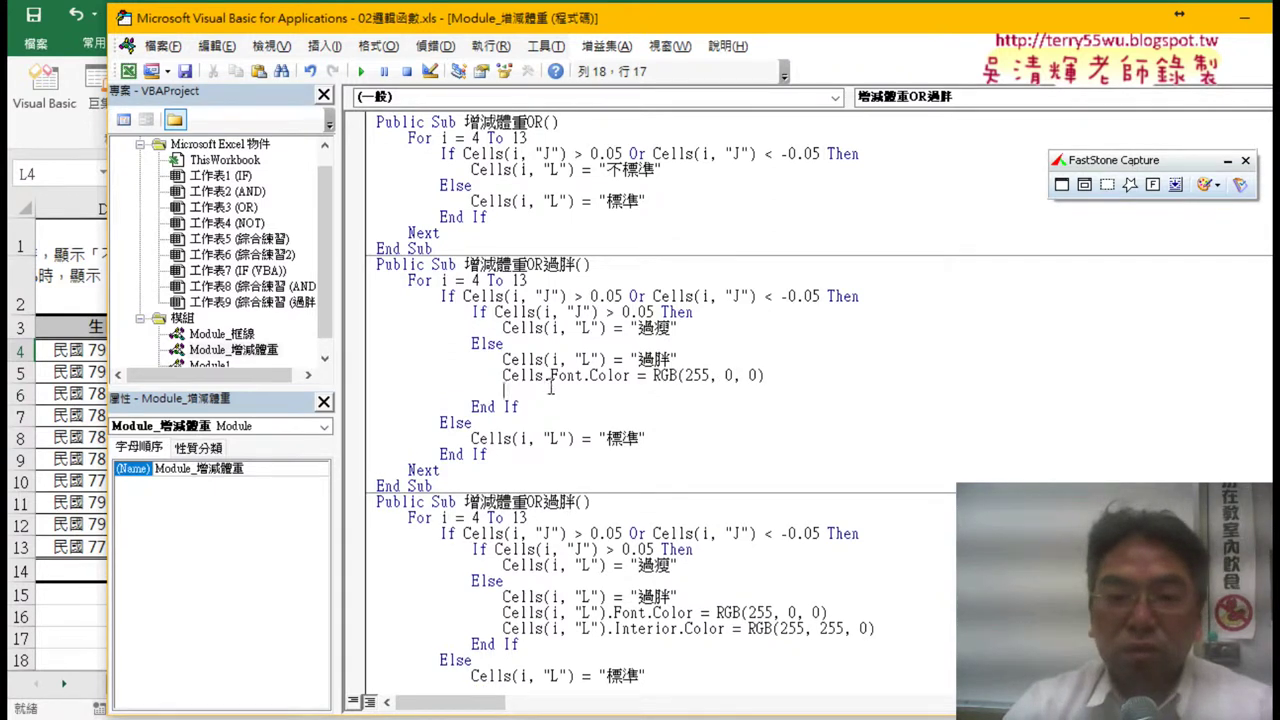
# Add a Cells.Interior.Color = RGB(255, 255, 0) fill line below the font line.
pyautogui.doubleClick(515, 376)
pyautogui.hotkey('ctrl', 'c')
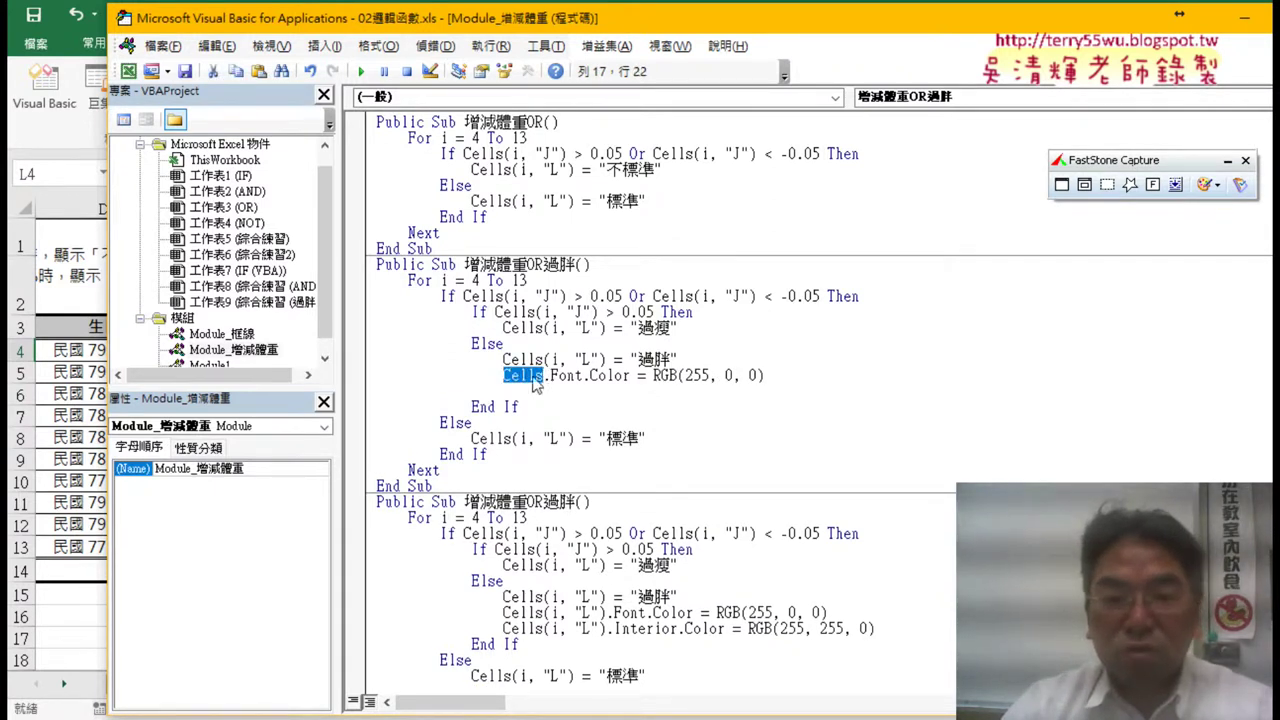
pyautogui.click(523, 393)
pyautogui.hotkey('ctrl', 'v')
pyautogui.write('.')
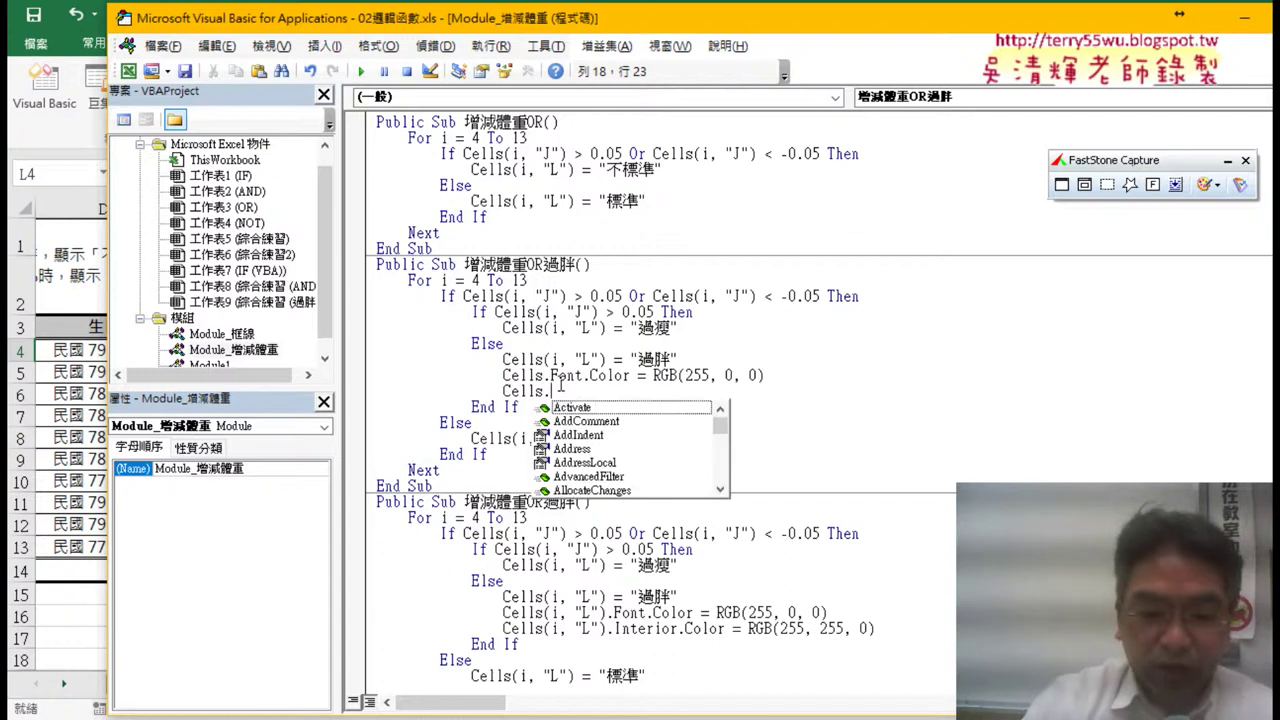
pyautogui.write('in')
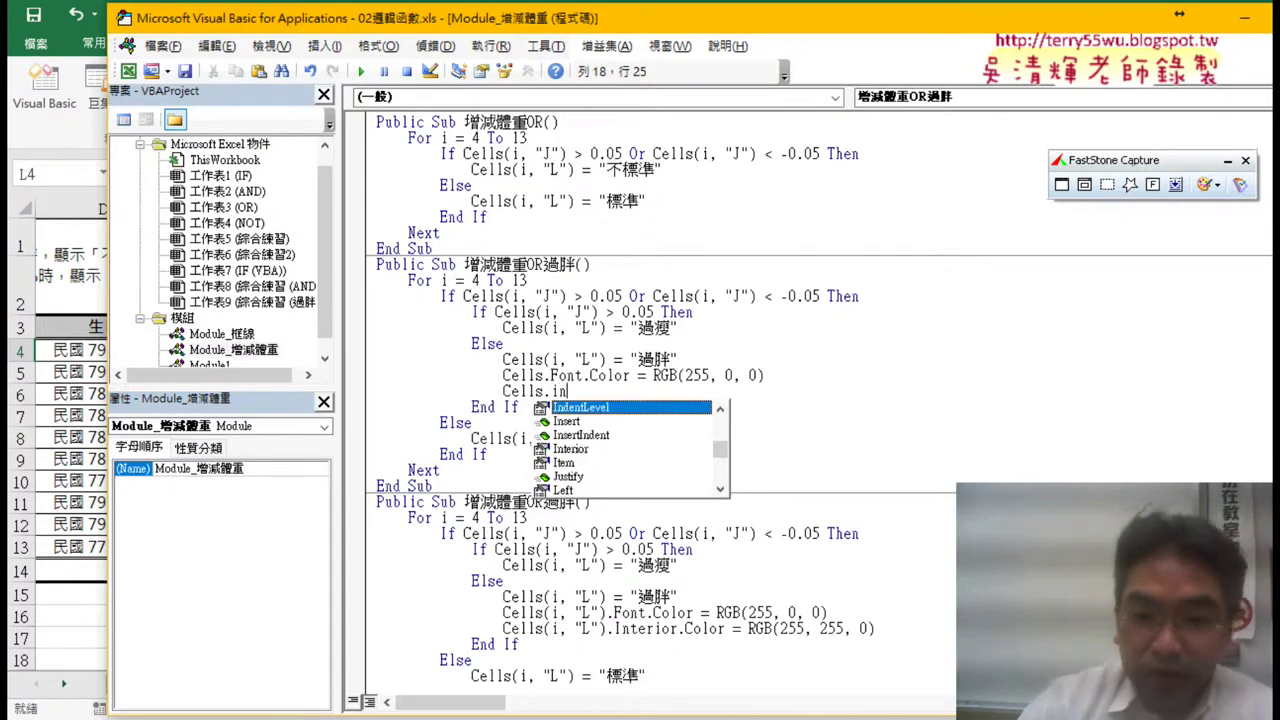
pyautogui.press('Down')
pyautogui.press('Down')
pyautogui.press('Down')
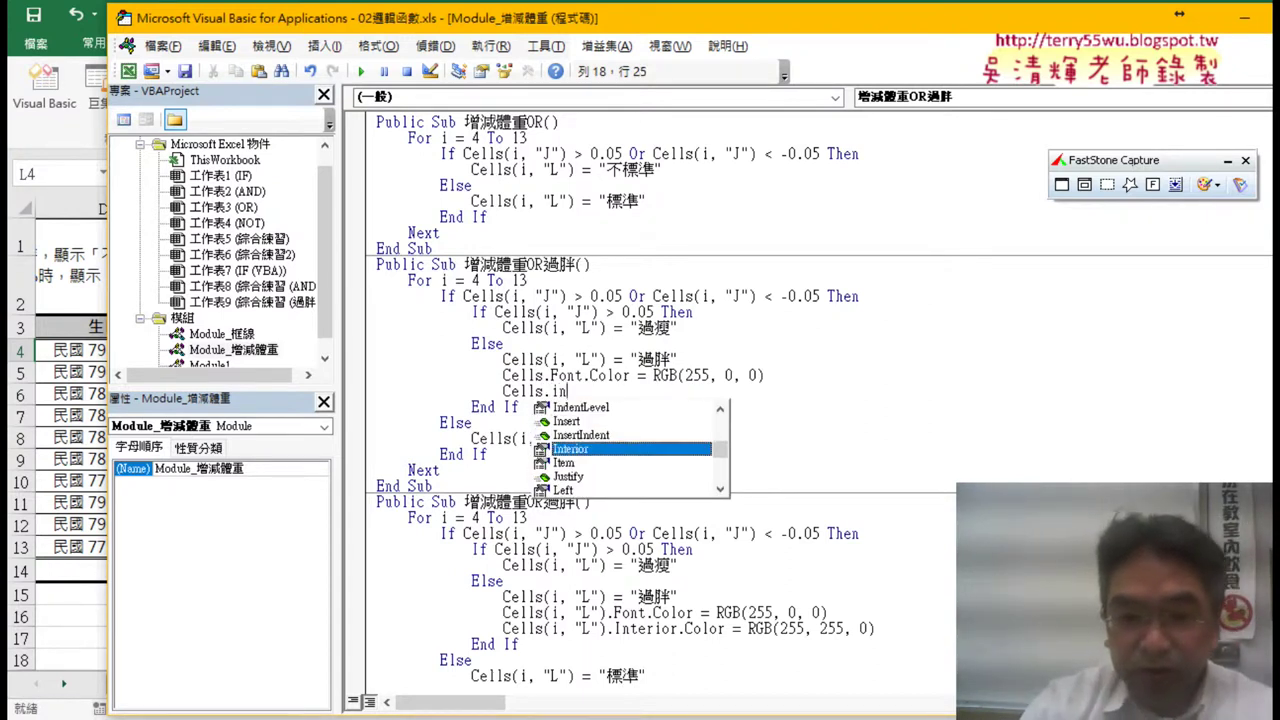
pyautogui.write('.')
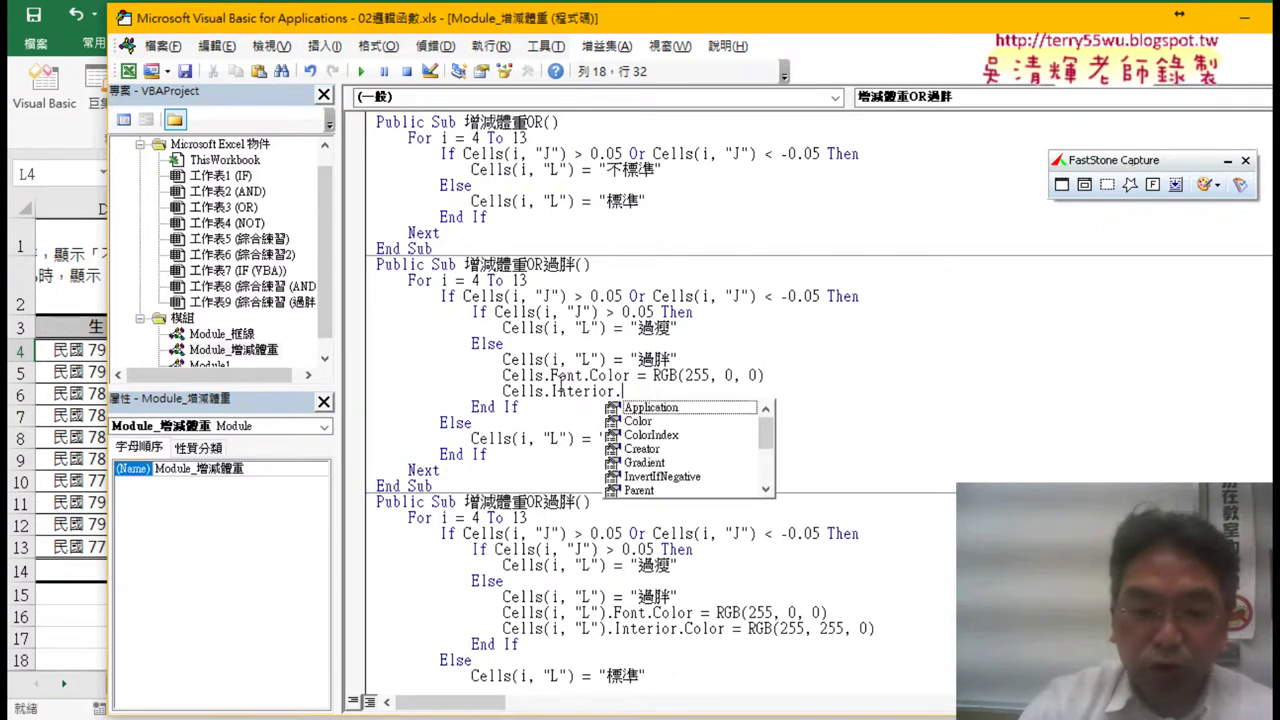
pyautogui.write('c ')
pyautogui.write('=rgb(')
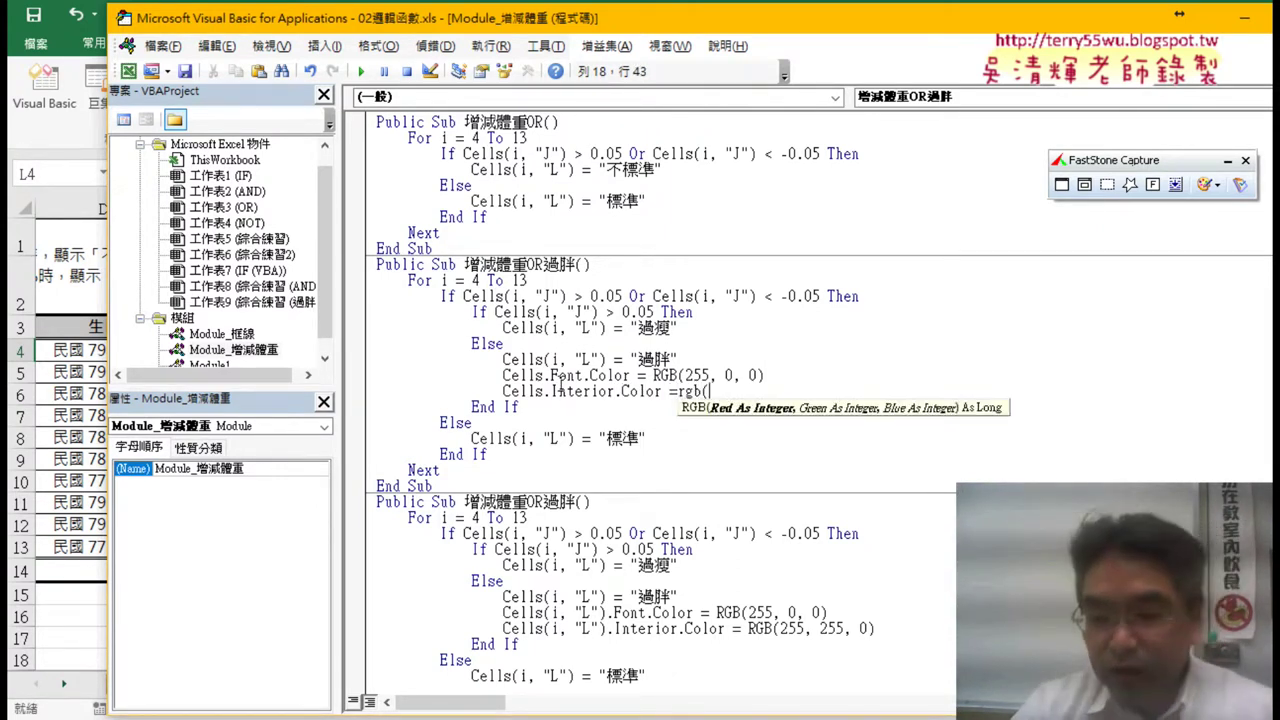
pyautogui.write('2555')
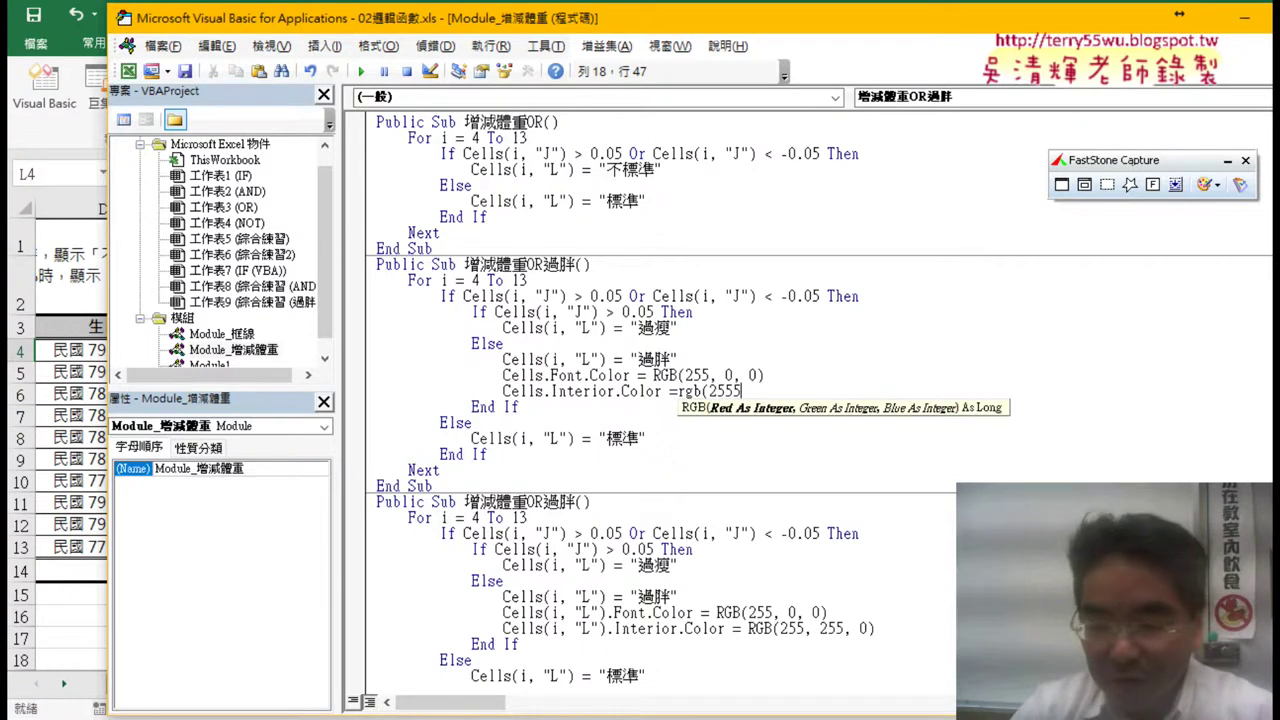
pyautogui.write(',')
pyautogui.write(',')
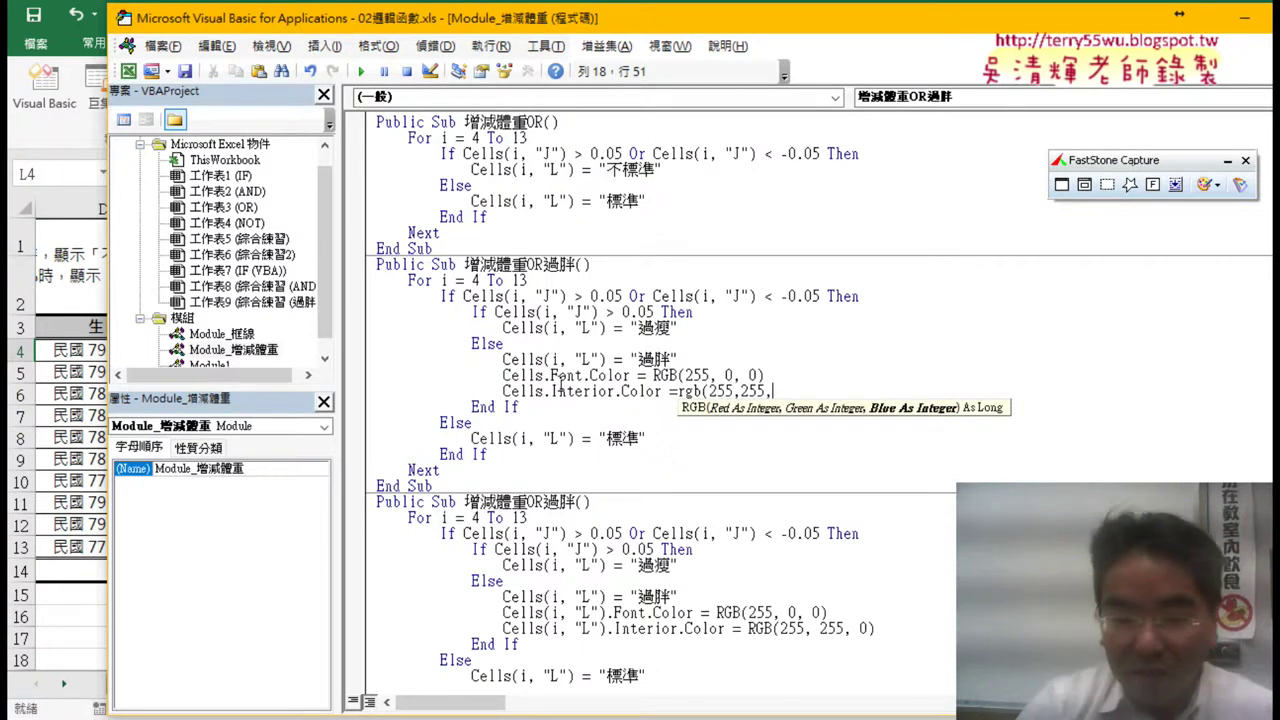
pyautogui.write(')')
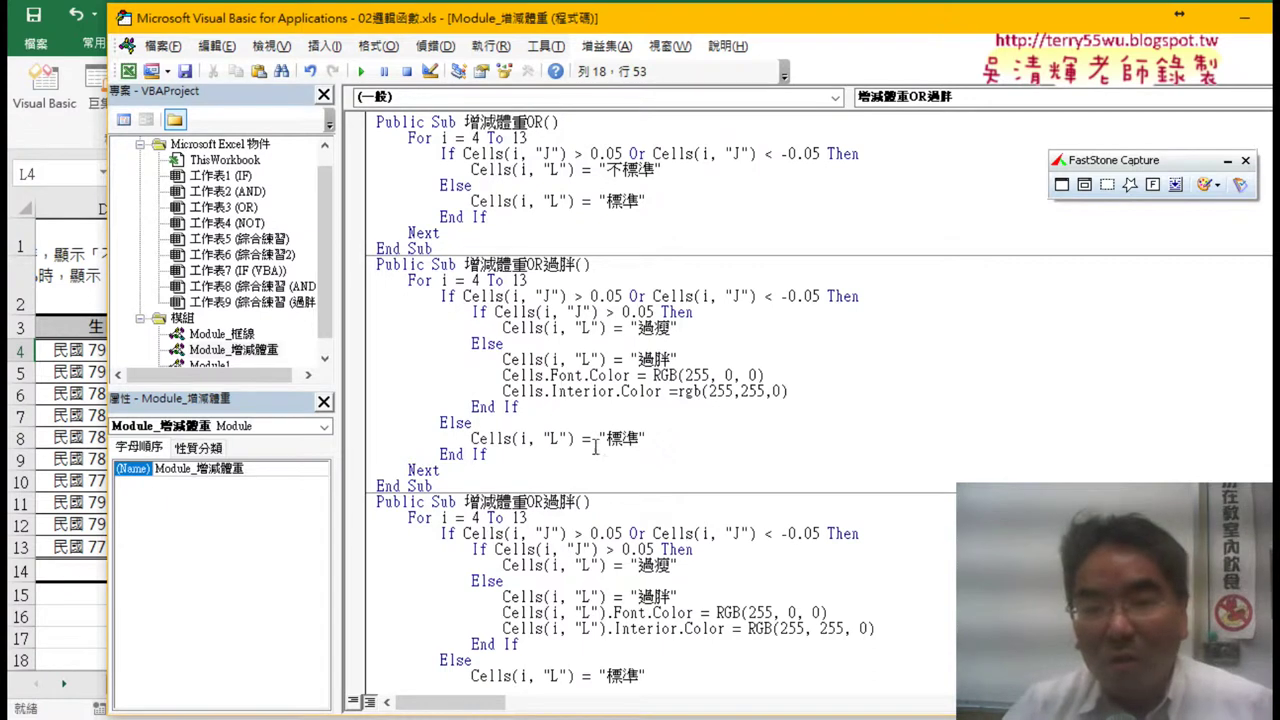
pyautogui.click(616, 458)
# Insert the (i, "L") reference into both colour lines and move the editor aside.
pyautogui.moveTo(543, 359); pyautogui.dragTo(607, 359)
pyautogui.hotkey('ctrl', 'c')
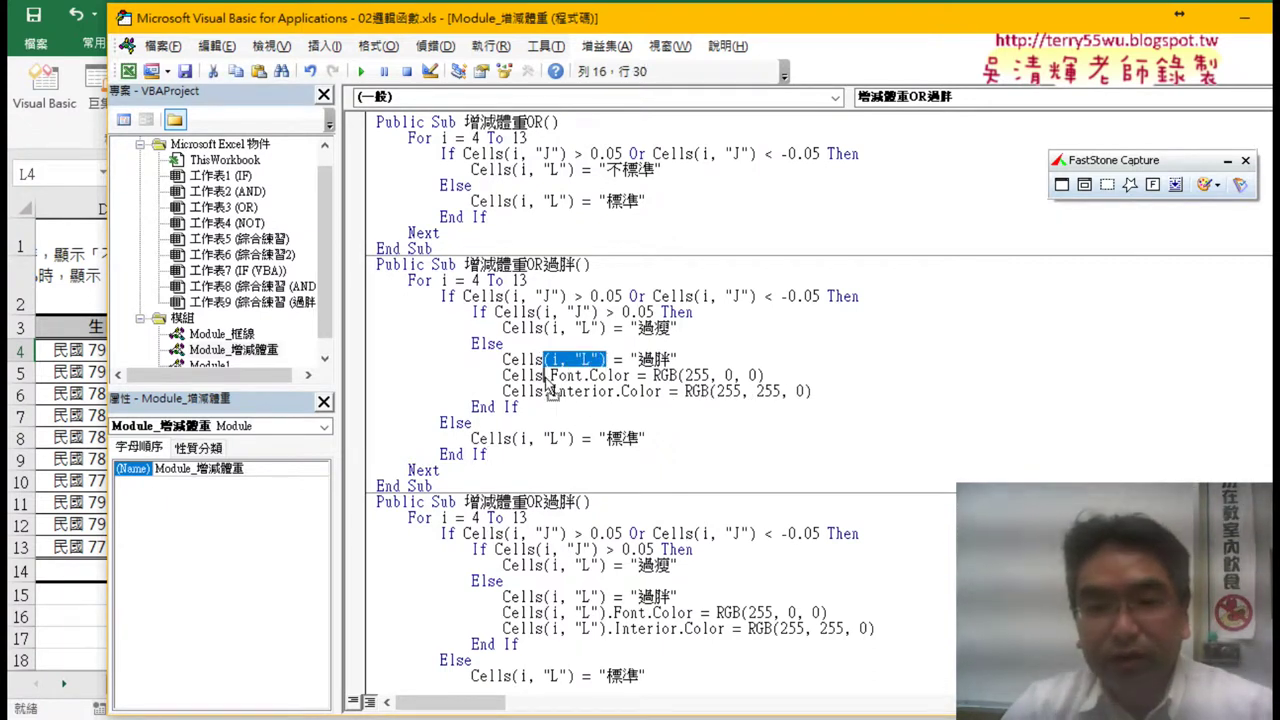
pyautogui.click(550, 375)
pyautogui.hotkey('ctrl', 'v')
pyautogui.moveTo(605, 376)
pyautogui.mouseDown()
pyautogui.moveTo(545, 376)
pyautogui.moveTo(547, 392)
pyautogui.mouseUp()
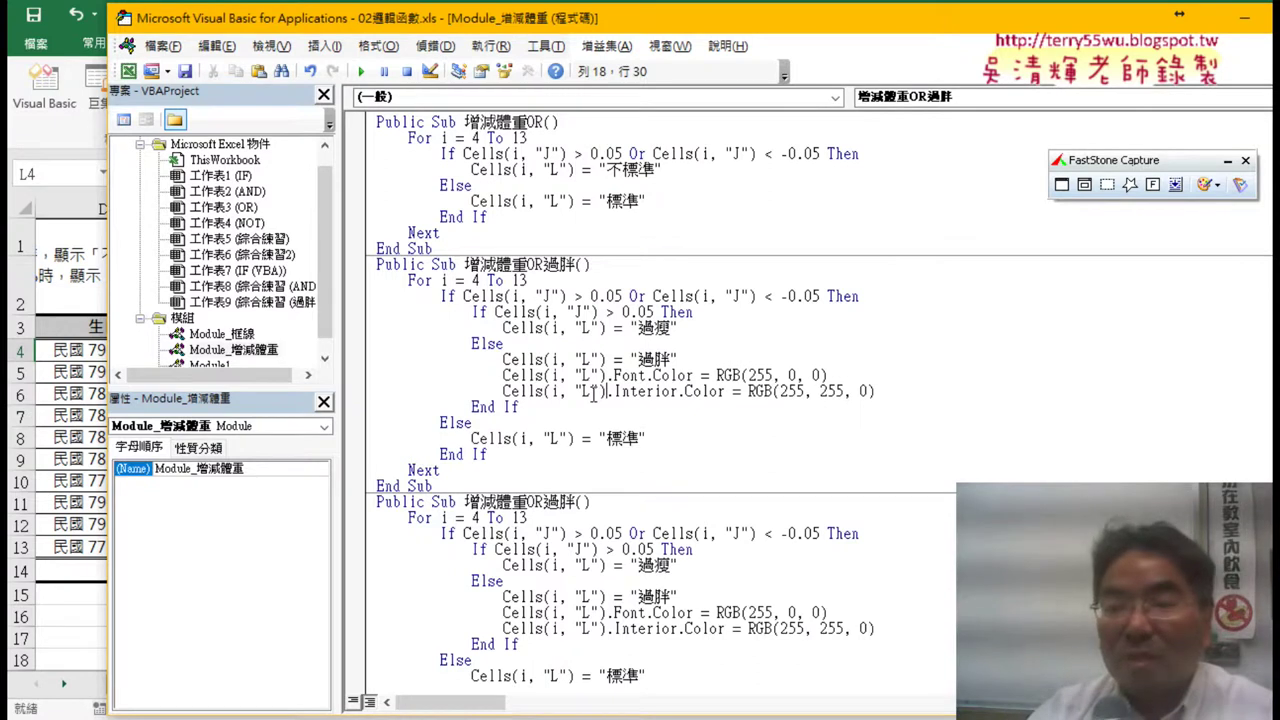
pyautogui.moveTo(887, 391); pyautogui.dragTo(359, 374)
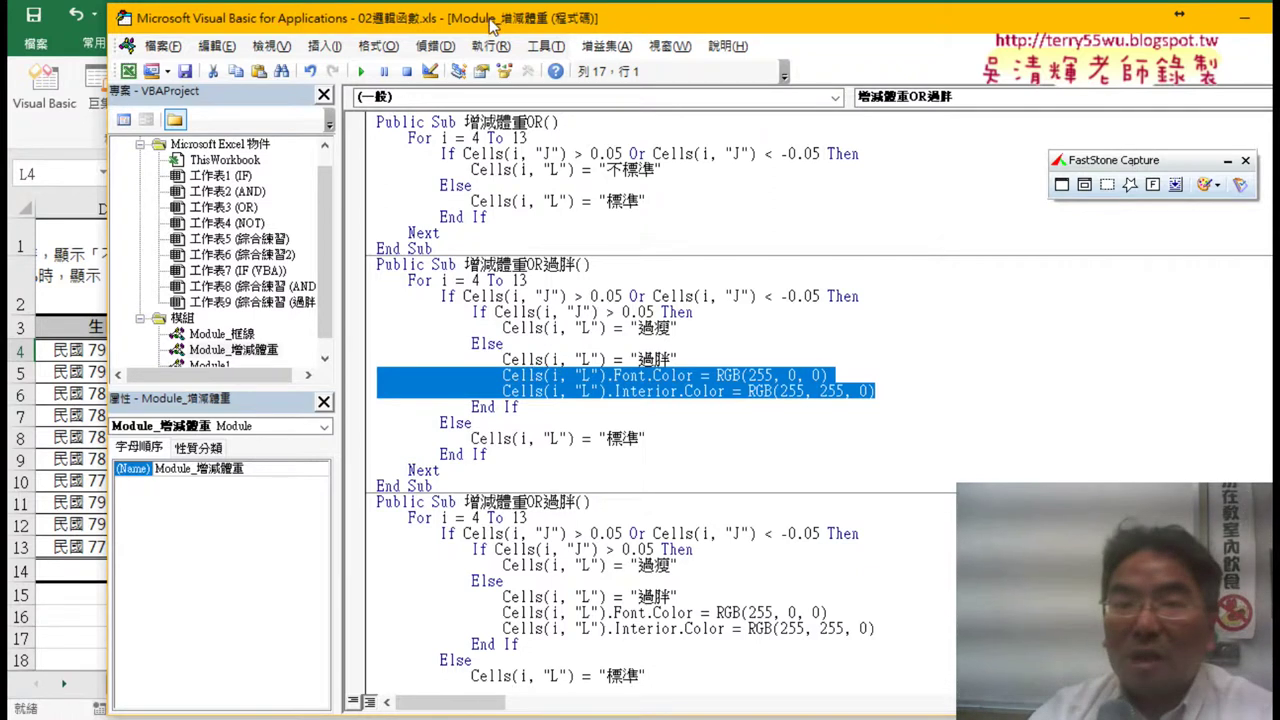
pyautogui.moveTo(489, 22)
pyautogui.mouseDown()
pyautogui.moveTo(1230, 24)
pyautogui.moveTo(1109, 27)
pyautogui.mouseUp()
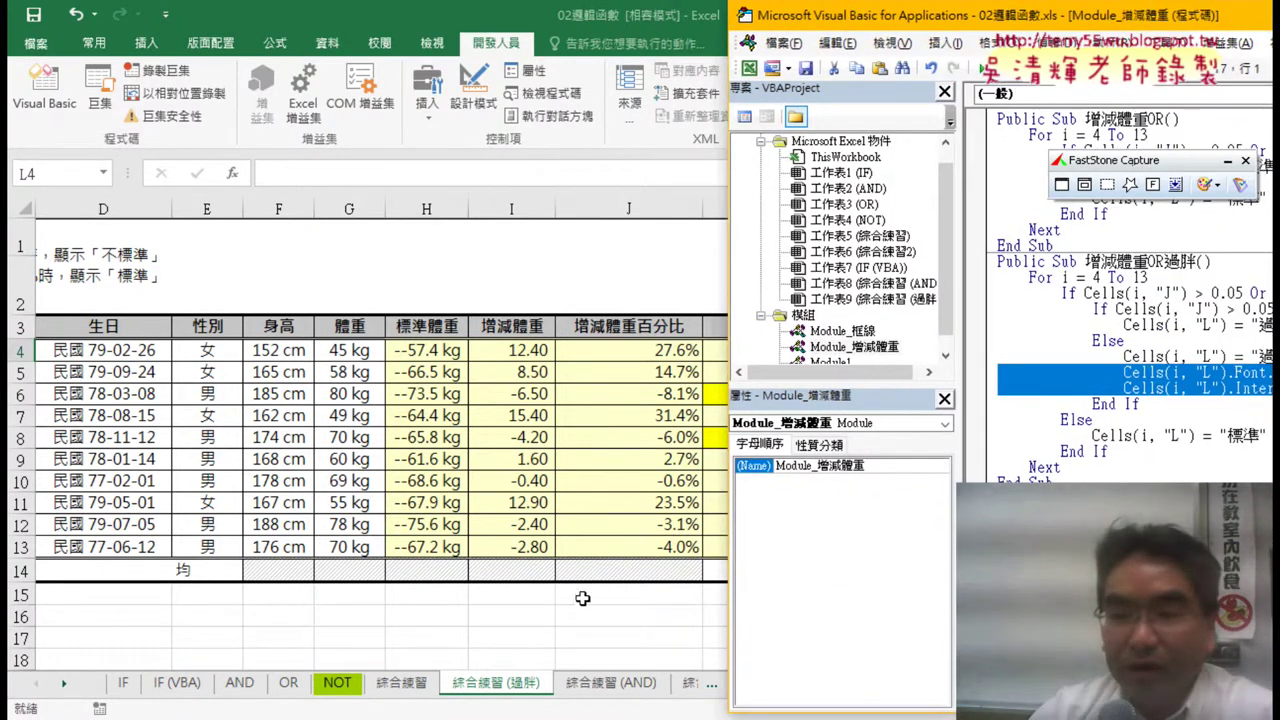
# Scroll the sheet to column L, run the macro, and dismiss the ambiguous-name compile error.
pyautogui.click(585, 614)
pyautogui.hscroll(1, 640, 440)
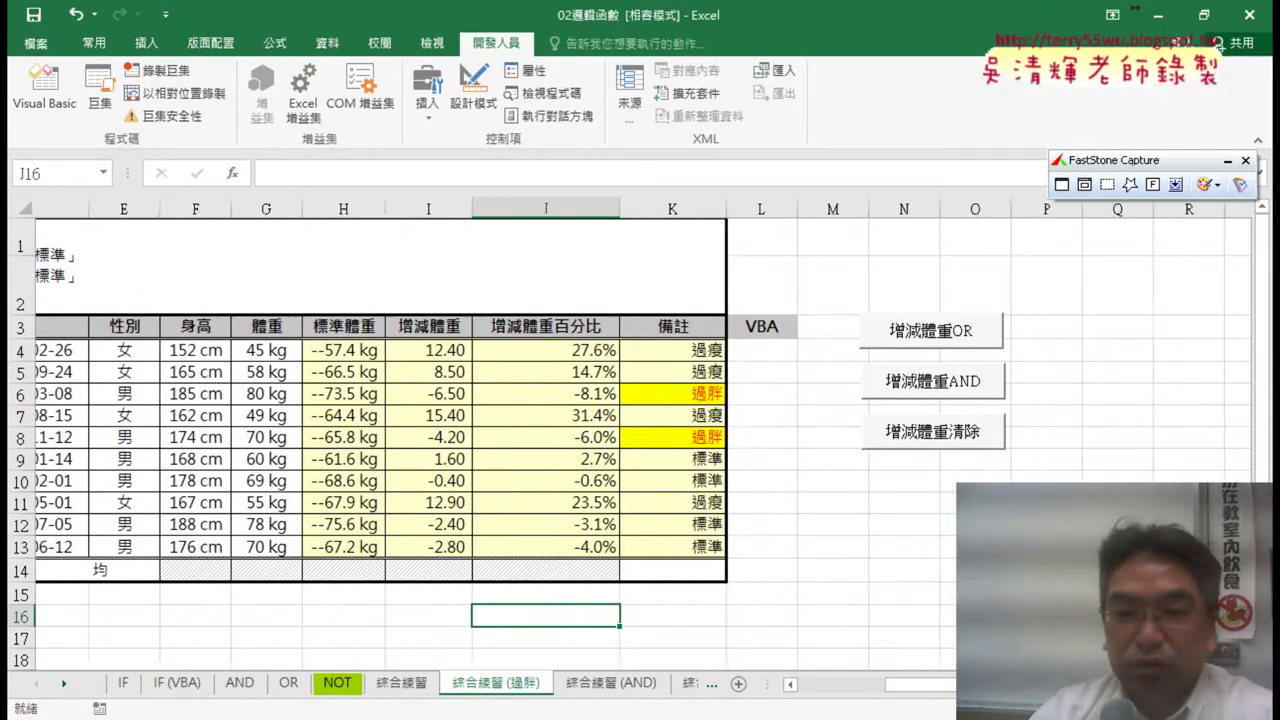
pyautogui.hscroll(3, 640, 440)
pyautogui.hscroll(1, 640, 440)
pyautogui.hscroll(1, 640, 440)
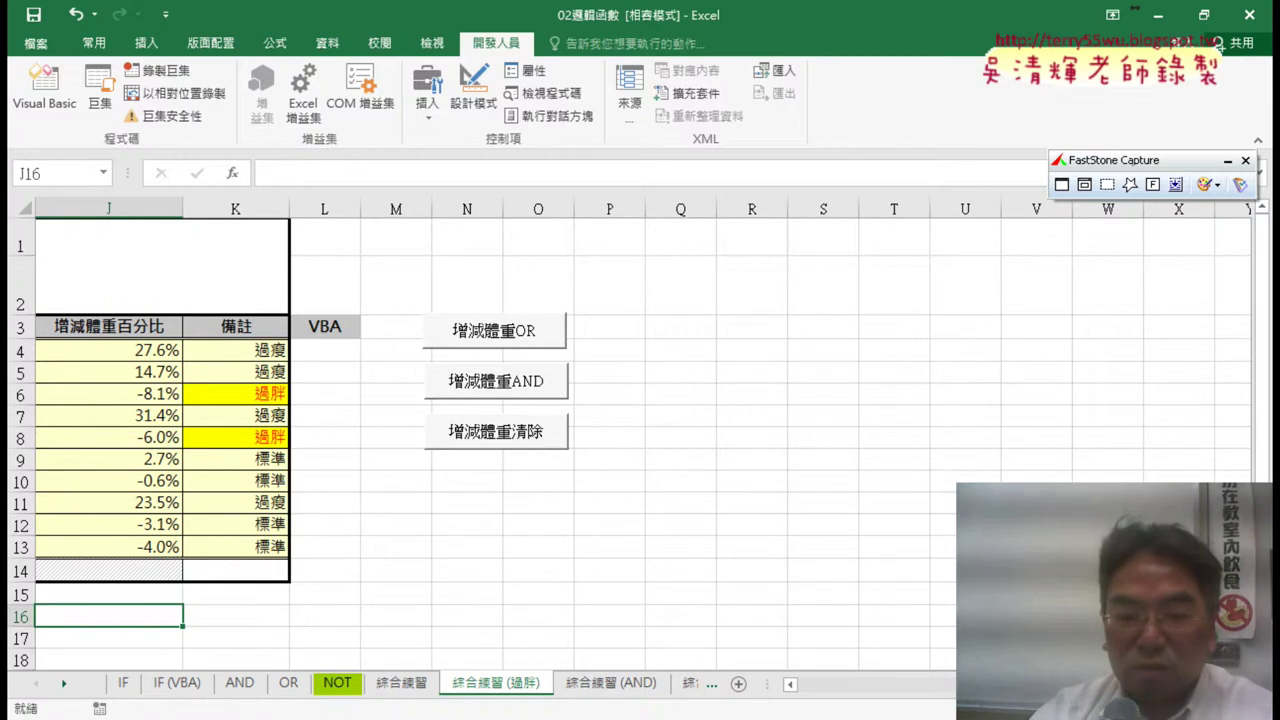
pyautogui.click(549, 662)
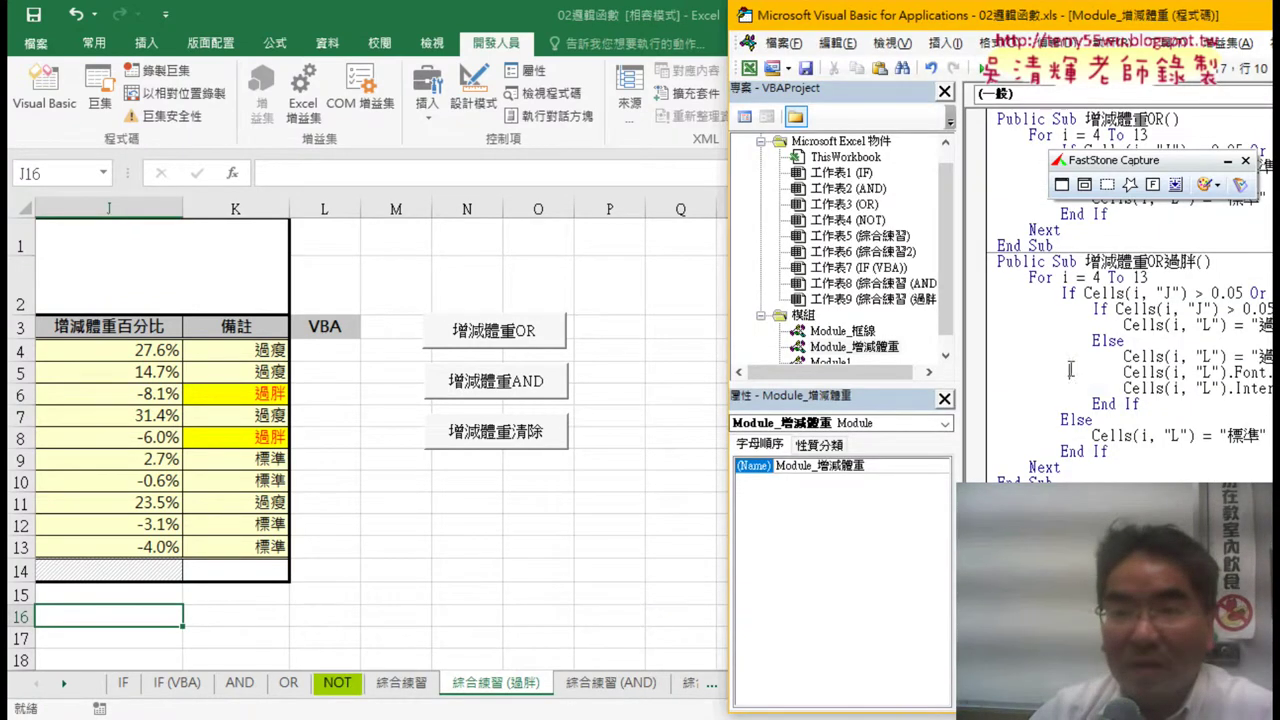
pyautogui.click(974, 70)
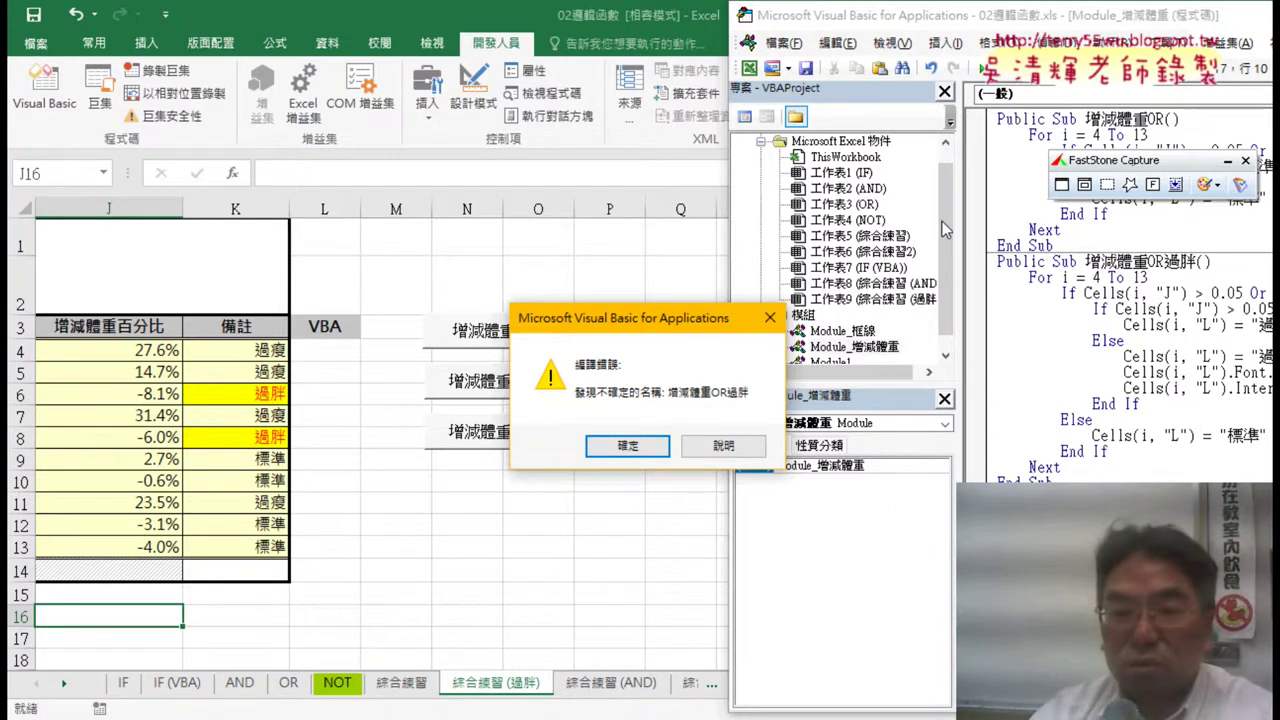
pyautogui.click(630, 447)
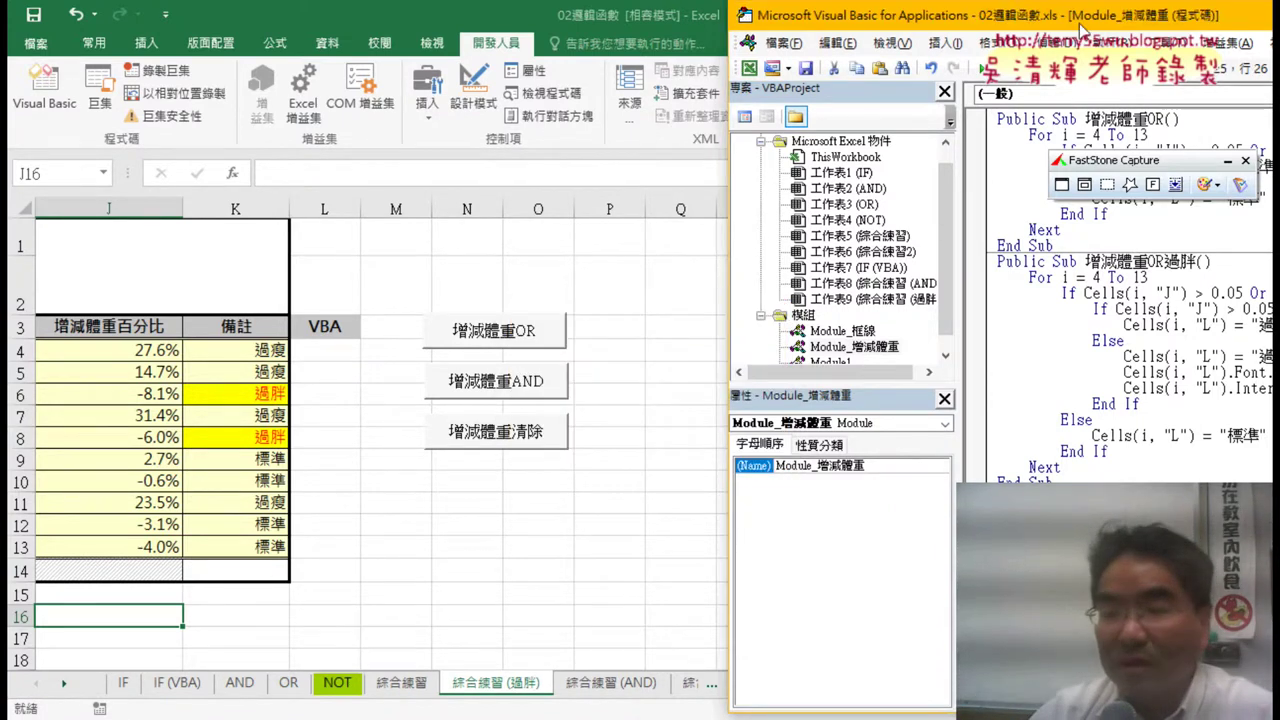
# Delete the duplicate 增減體重OR過胖 Sub and run the remaining macro to fill column L.
pyautogui.moveTo(1080, 30); pyautogui.dragTo(846, 30)
pyautogui.scroll(-2, 873, 623)
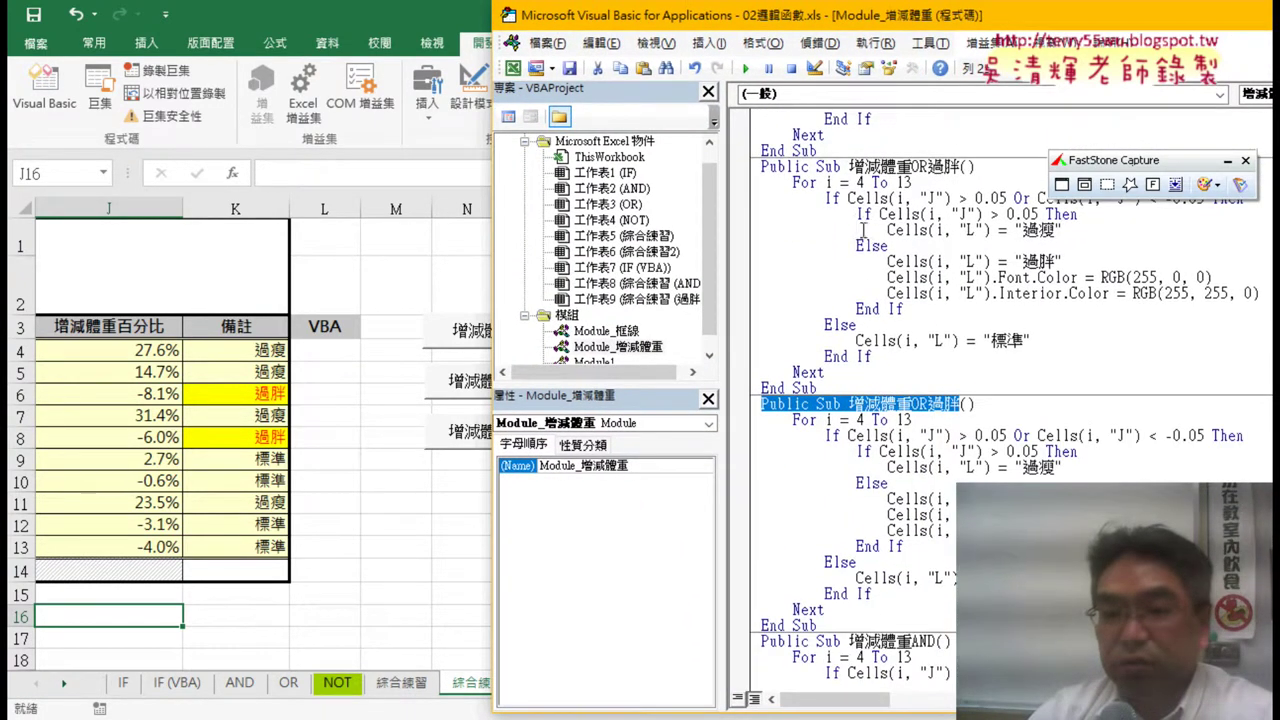
pyautogui.moveTo(818, 627); pyautogui.dragTo(744, 410)
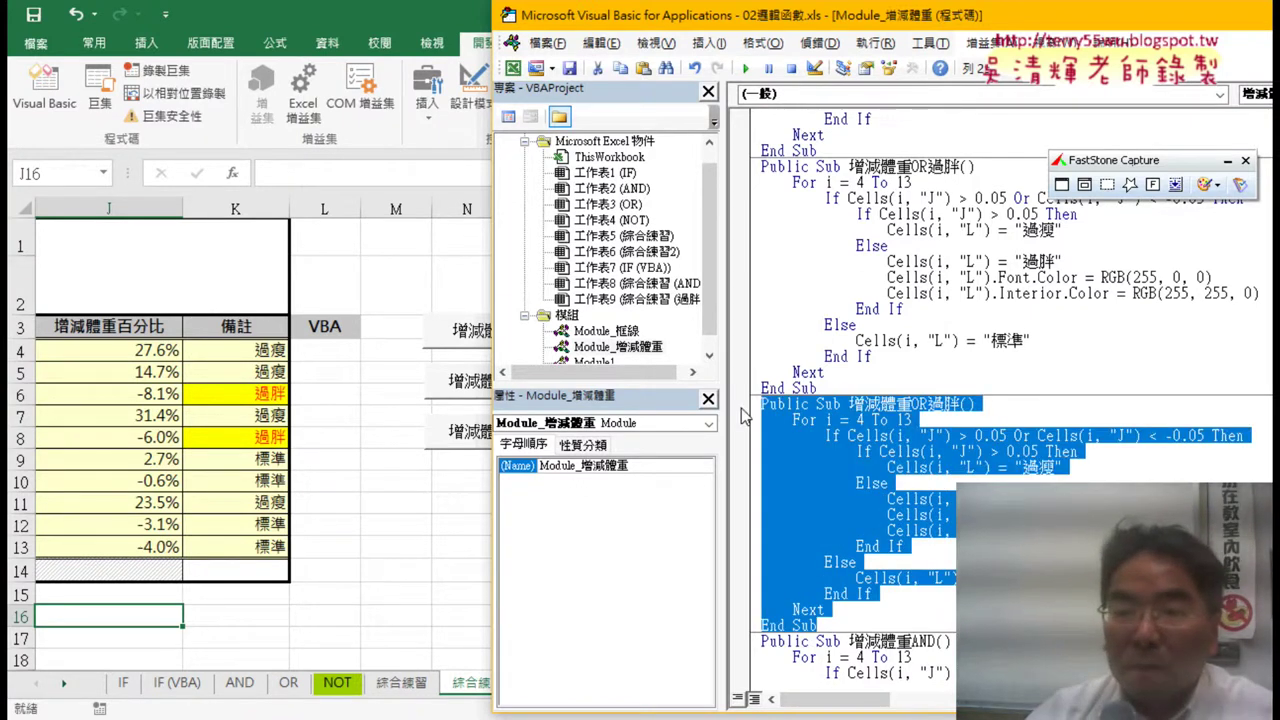
pyautogui.press('Delete')
pyautogui.click(956, 302)
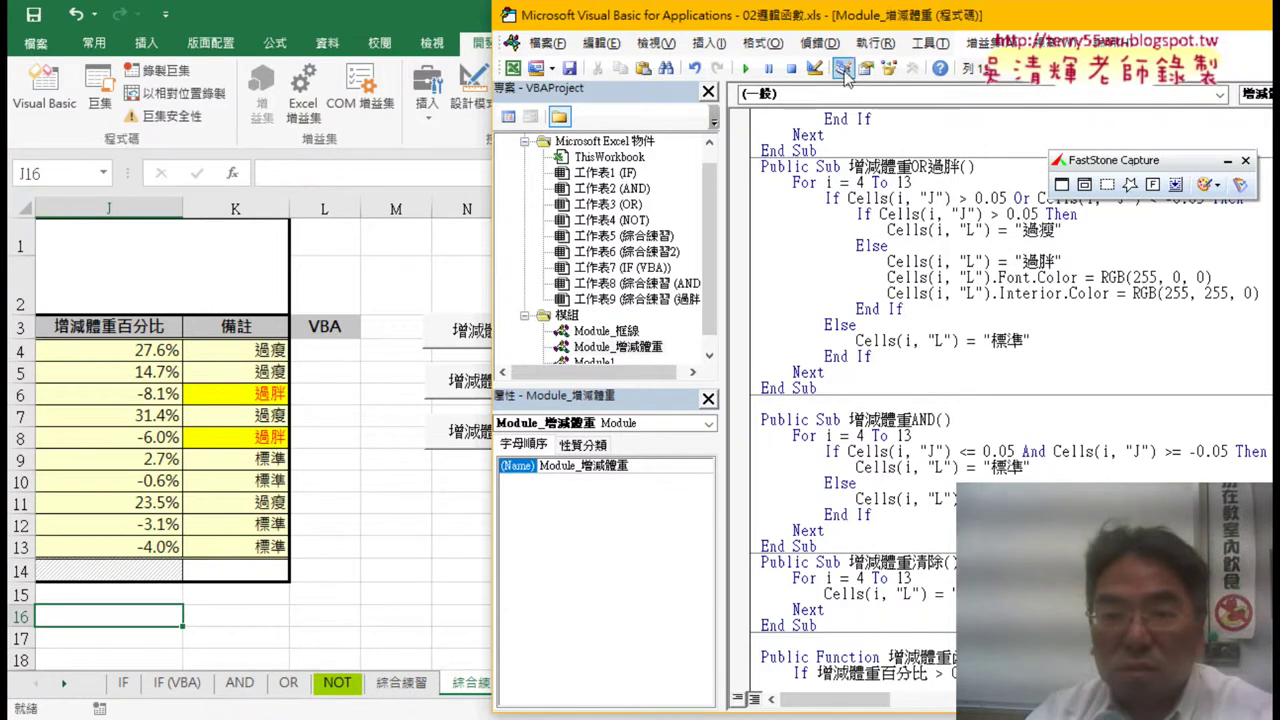
pyautogui.click(745, 68)
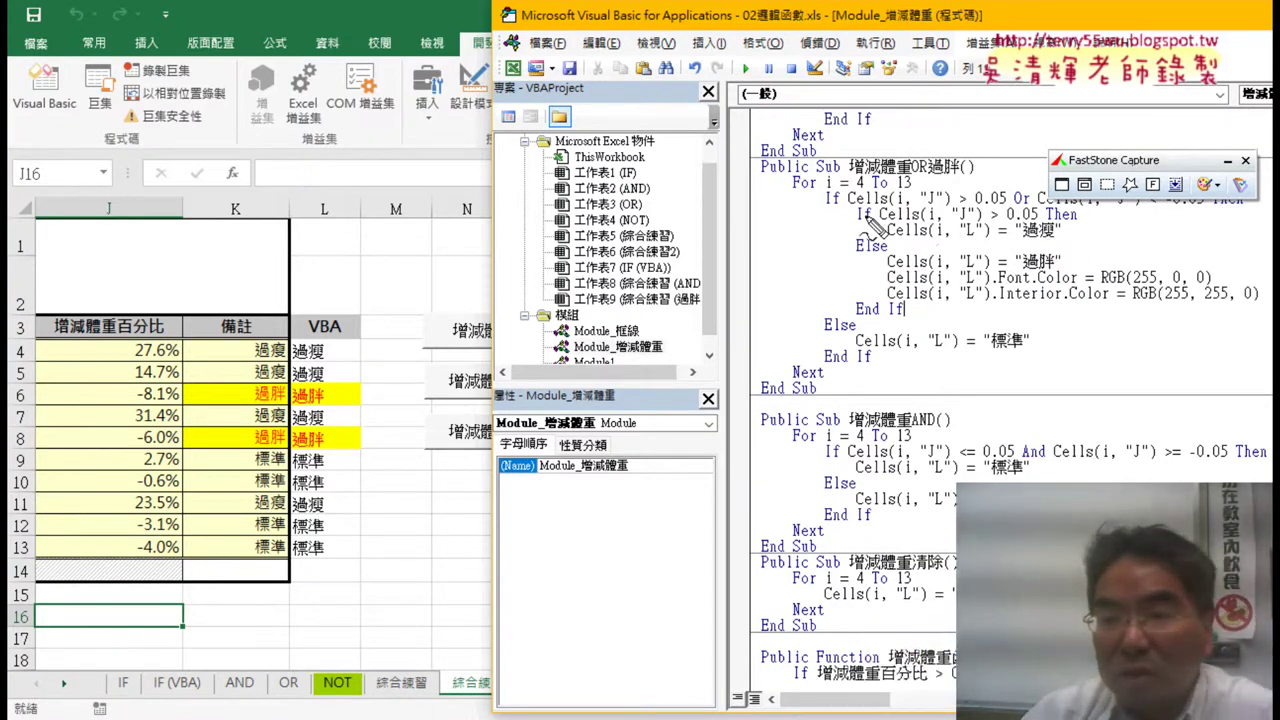
pyautogui.moveTo(848, 218); pyautogui.dragTo(848, 315)
pyautogui.moveTo(852, 206)
pyautogui.mouseDown()
pyautogui.moveTo(1240, 212)
pyautogui.moveTo(846, 322)
pyautogui.mouseUp()
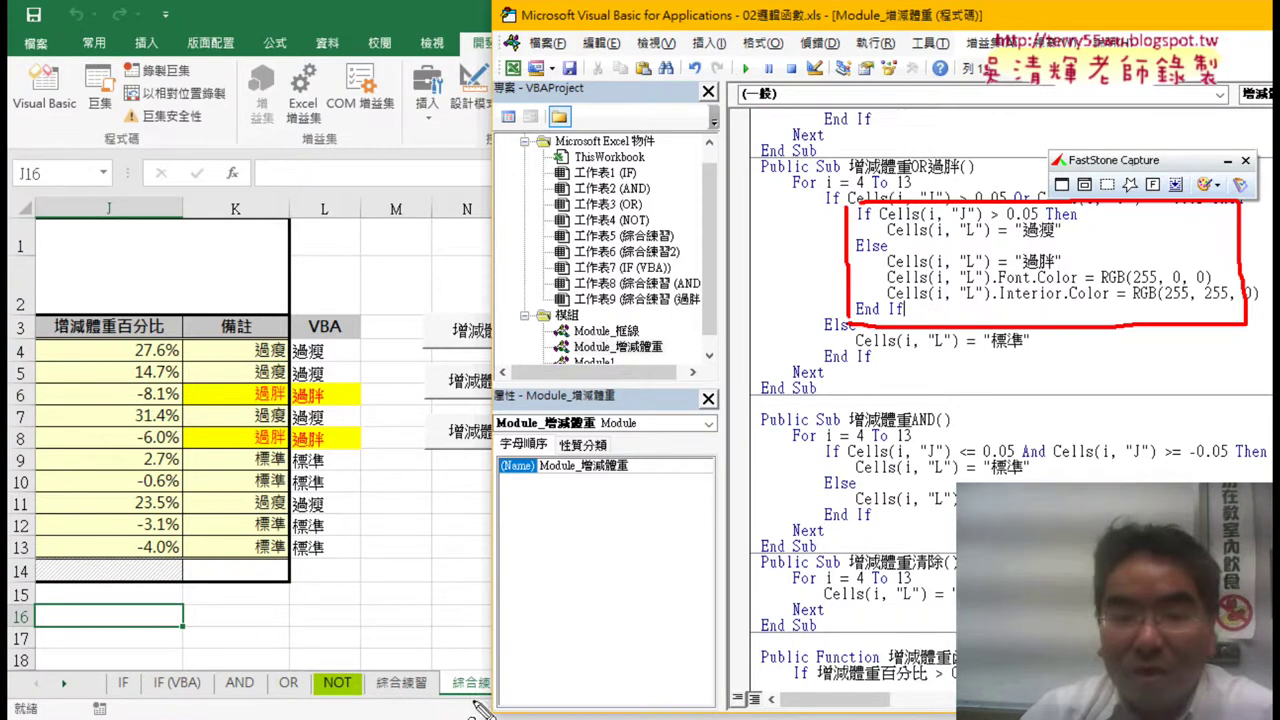
pyautogui.moveTo(282, 576)
pyautogui.mouseDown()
pyautogui.moveTo(303, 337)
pyautogui.moveTo(280, 582)
pyautogui.mouseUp()
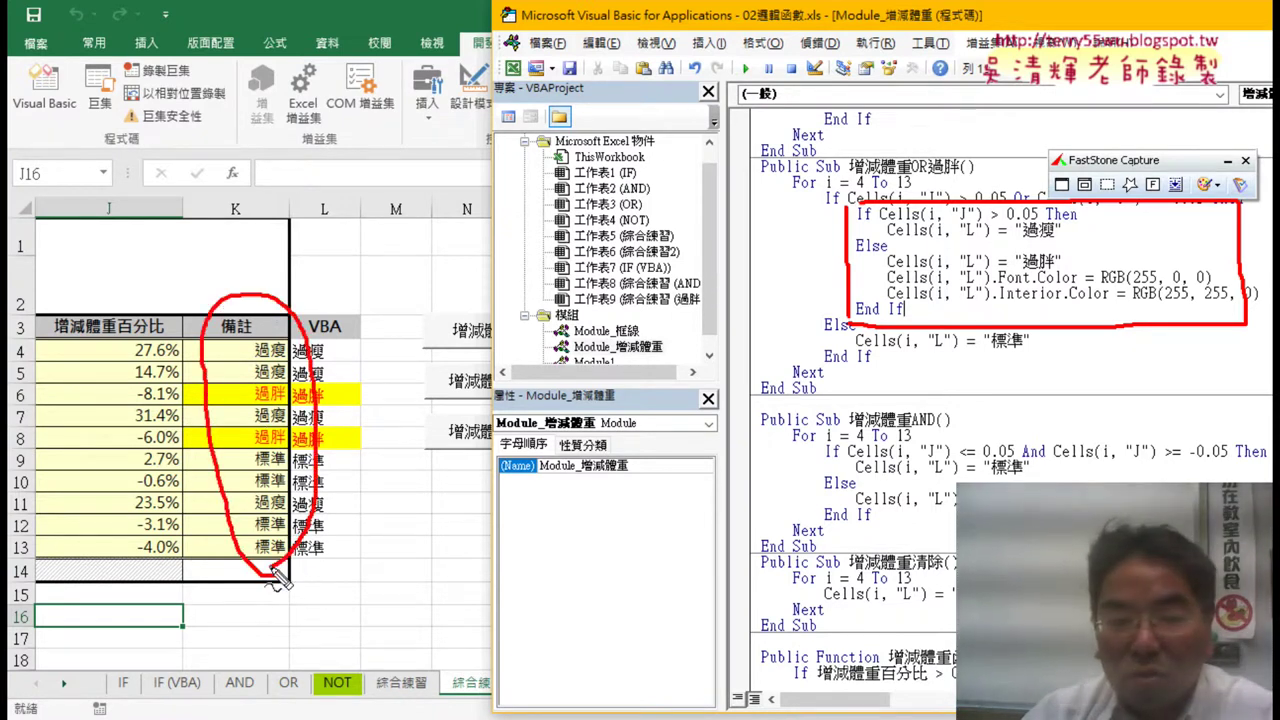
pyautogui.moveTo(343, 567)
pyautogui.mouseDown()
pyautogui.moveTo(390, 352)
pyautogui.moveTo(350, 578)
pyautogui.mouseUp()
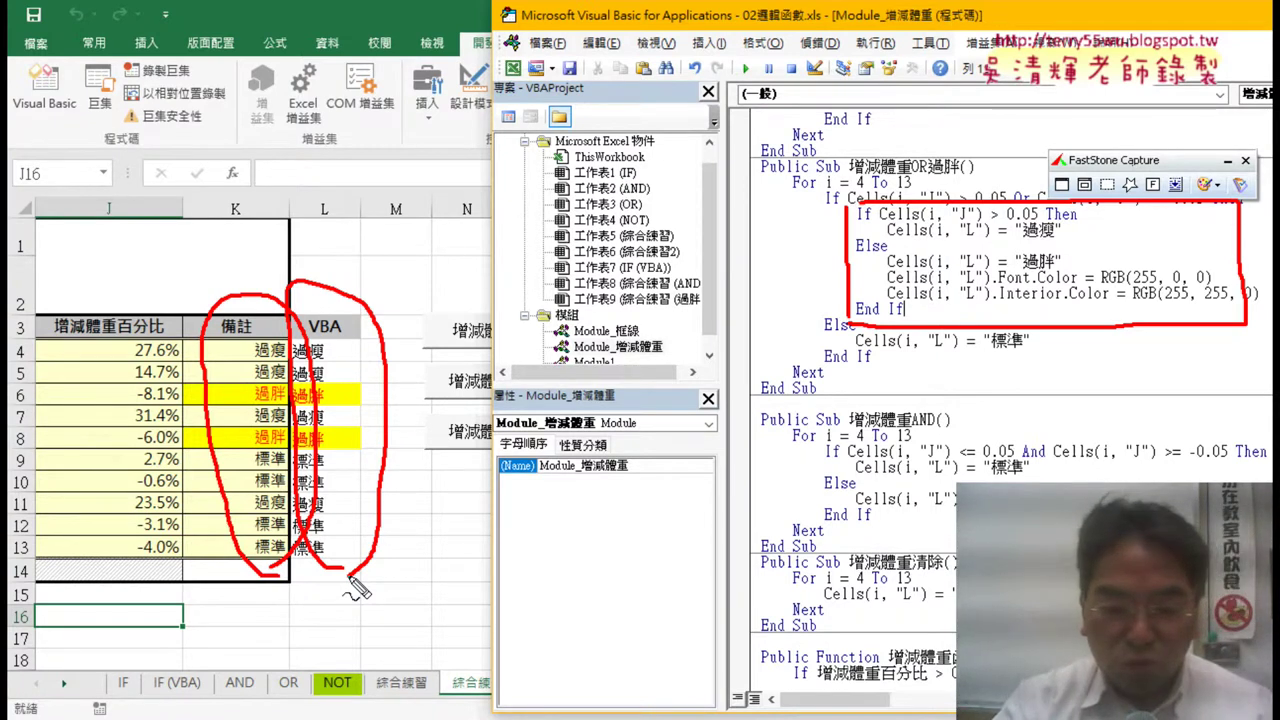
pyautogui.press('Escape')
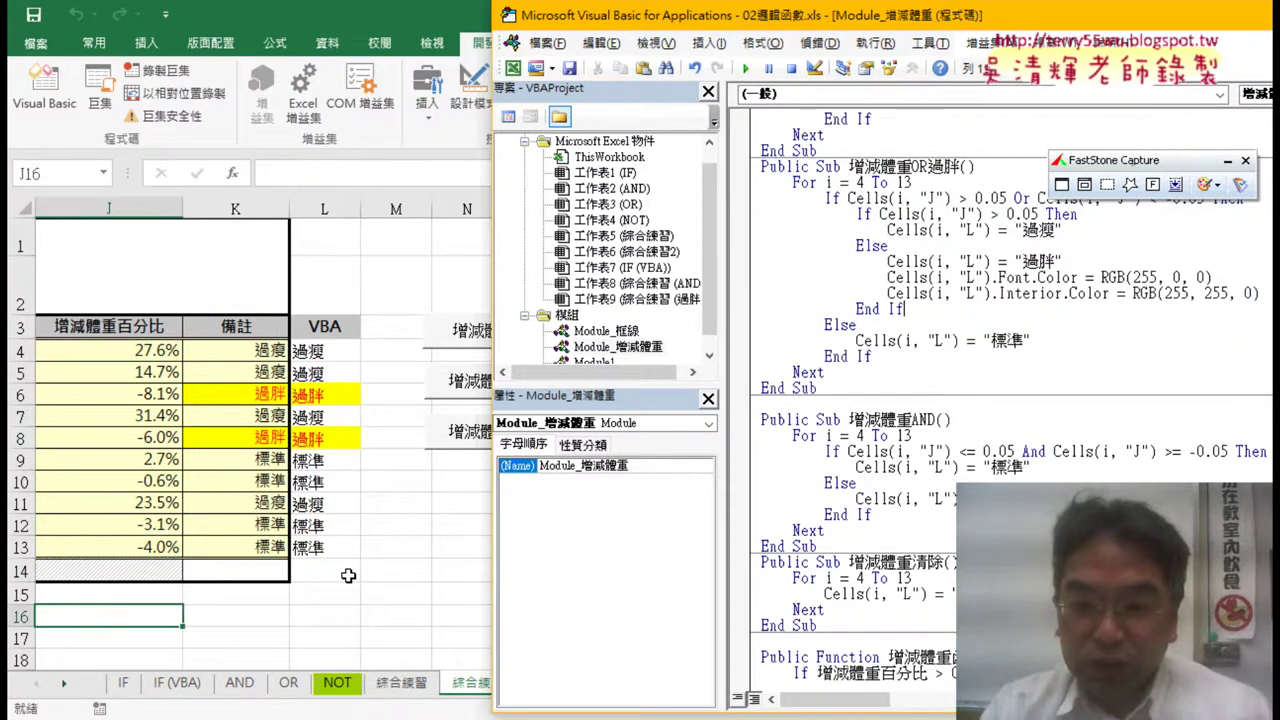
pyautogui.click(830, 389)
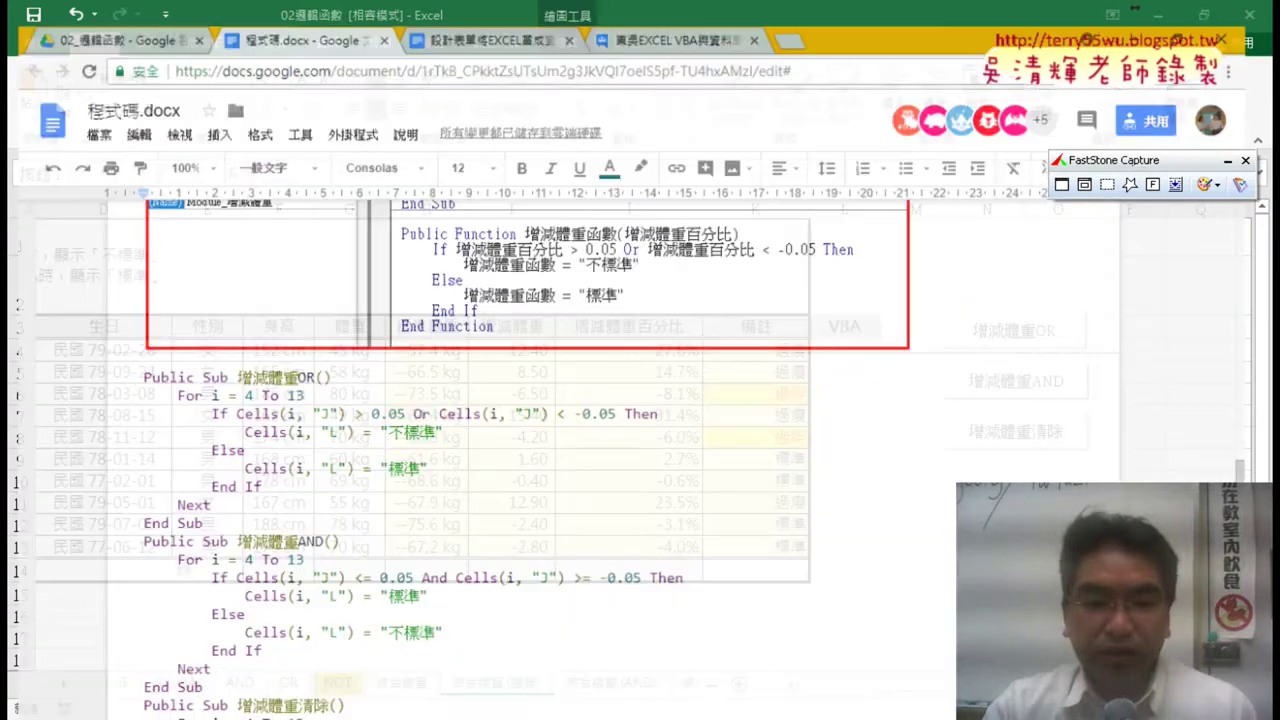
# Scroll the 程式碼.docx notes to the IF(AND) and IF(OR) formula lines.
pyautogui.scroll(3, 450, 570)
pyautogui.scroll(3, 450, 570)
pyautogui.scroll(3, 453, 568)
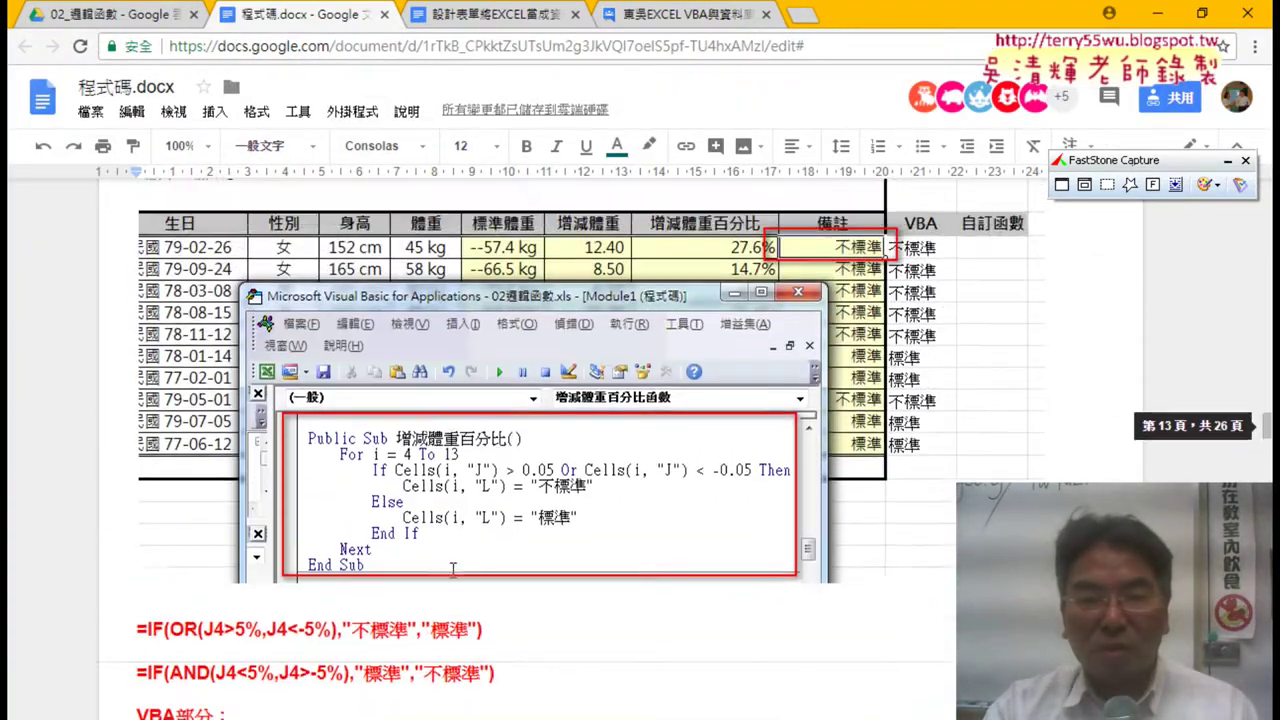
pyautogui.scroll(2, 453, 568)
pyautogui.scroll(5, 453, 568)
pyautogui.scroll(2, 452, 570)
pyautogui.scroll(-4, 452, 568)
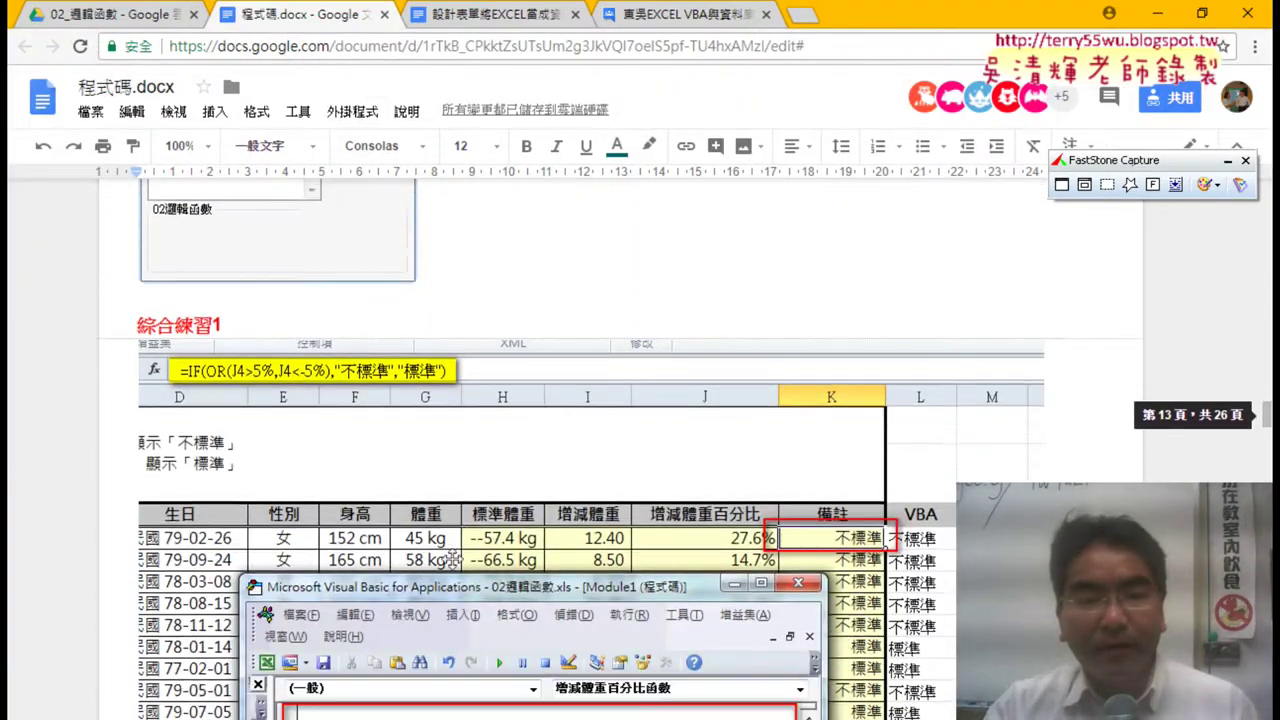
pyautogui.scroll(-1, 452, 557)
pyautogui.moveTo(136, 278); pyautogui.dragTo(248, 279)
pyautogui.scroll(-1, 343, 399)
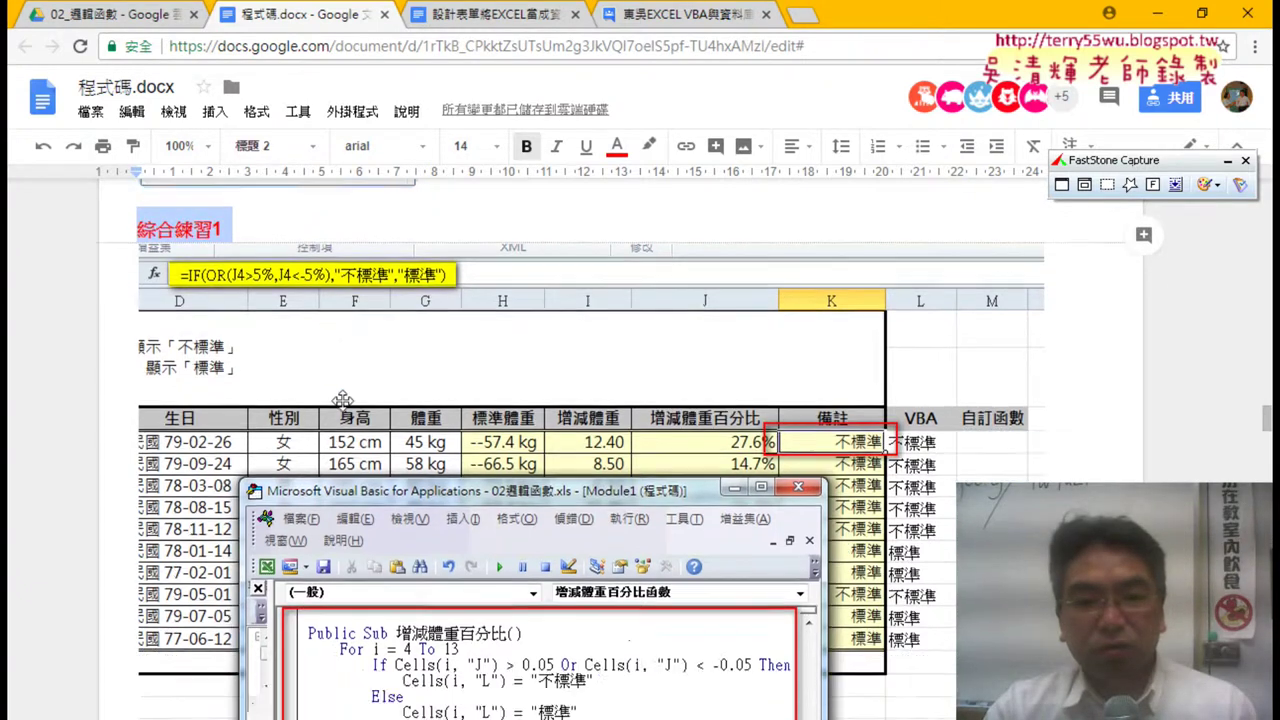
pyautogui.scroll(-2, 343, 399)
pyautogui.scroll(-2, 330, 370)
pyautogui.scroll(-2, 315, 330)
pyautogui.click(305, 300)
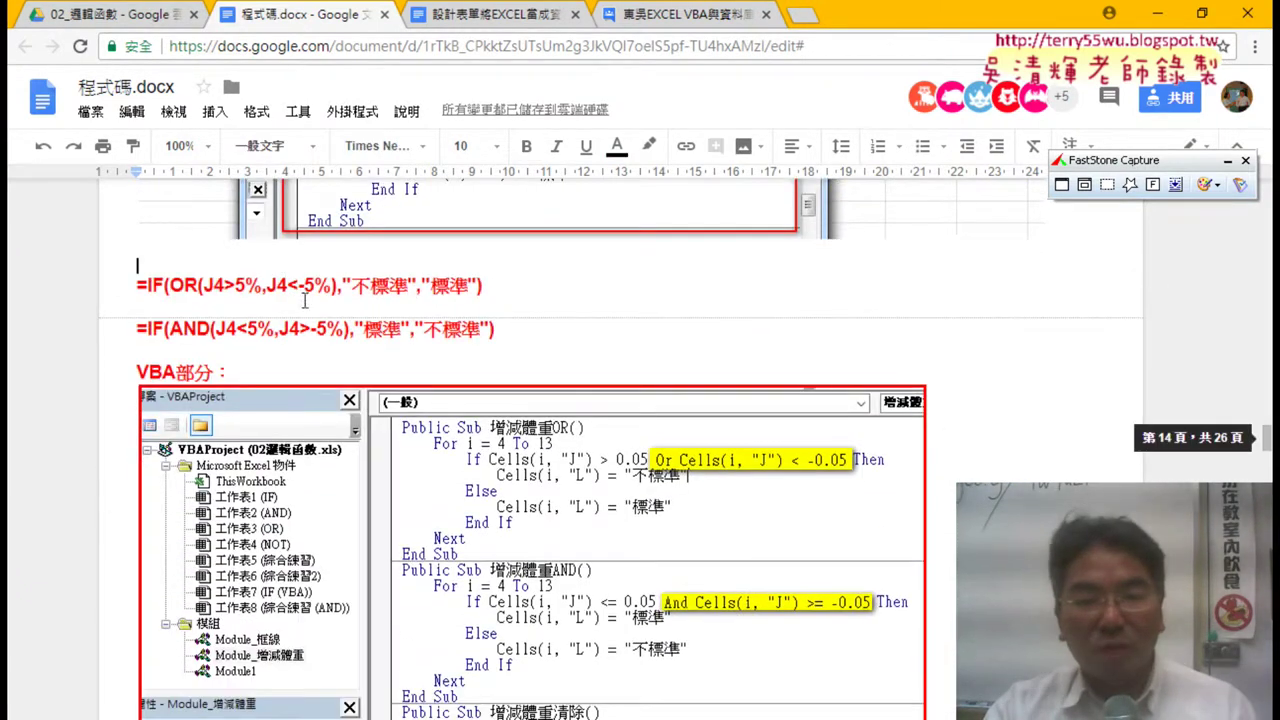
pyautogui.moveTo(496, 329); pyautogui.dragTo(113, 328)
pyautogui.moveTo(488, 289); pyautogui.dragTo(130, 289)
# Scroll past the 增減體重OR VBA code down to the 補充過瘦或過胖 section.
pyautogui.scroll(-1, 321, 361)
pyautogui.scroll(-3, 321, 361)
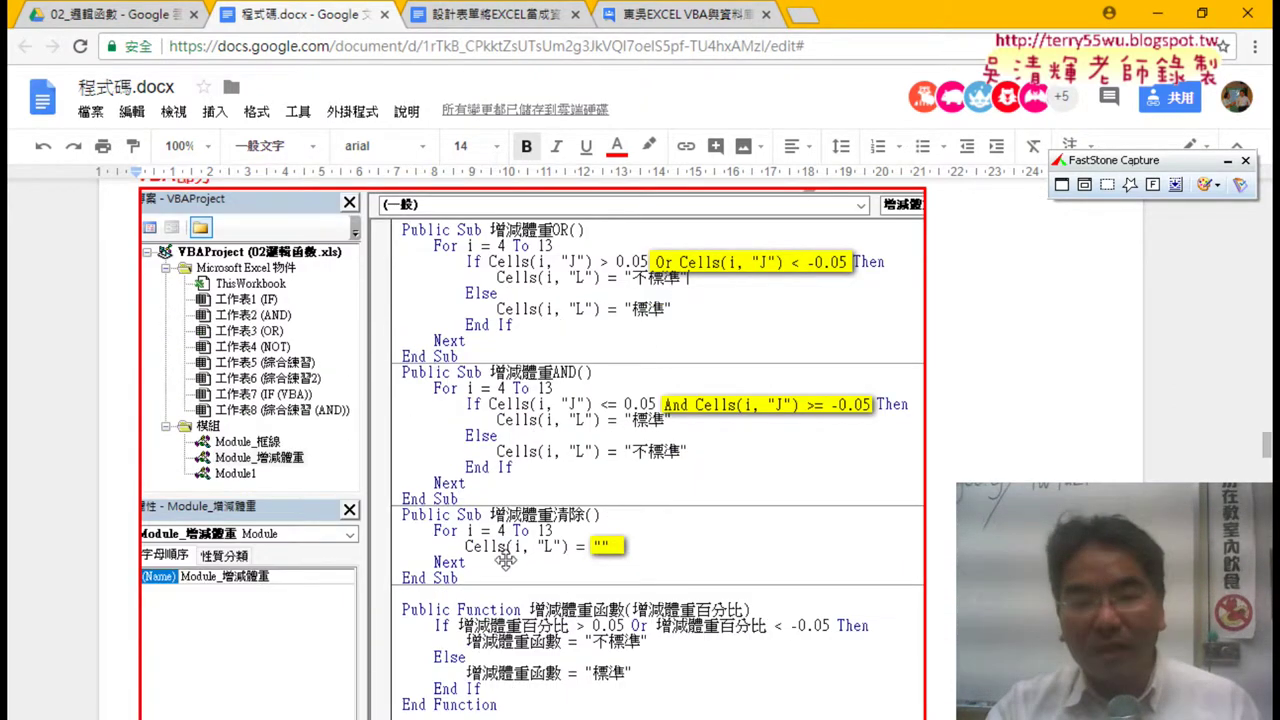
pyautogui.scroll(-6, 505, 562)
pyautogui.scroll(-2, 558, 427)
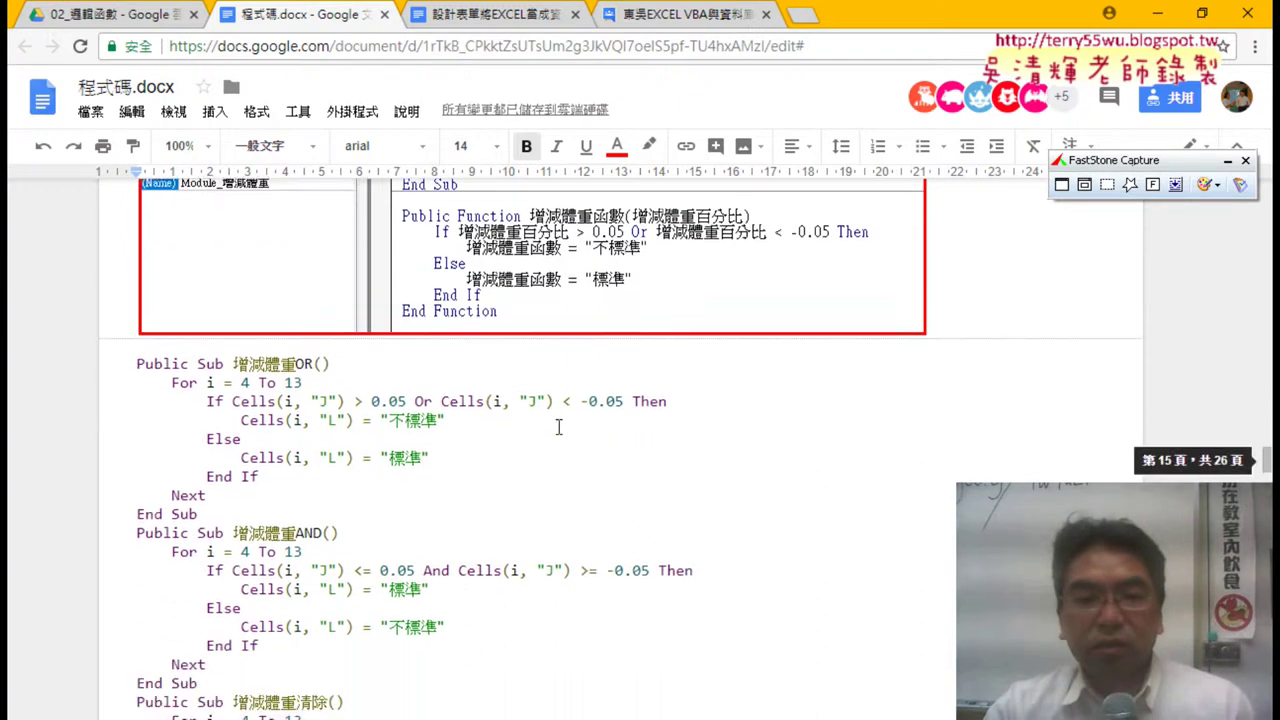
pyautogui.click(660, 305)
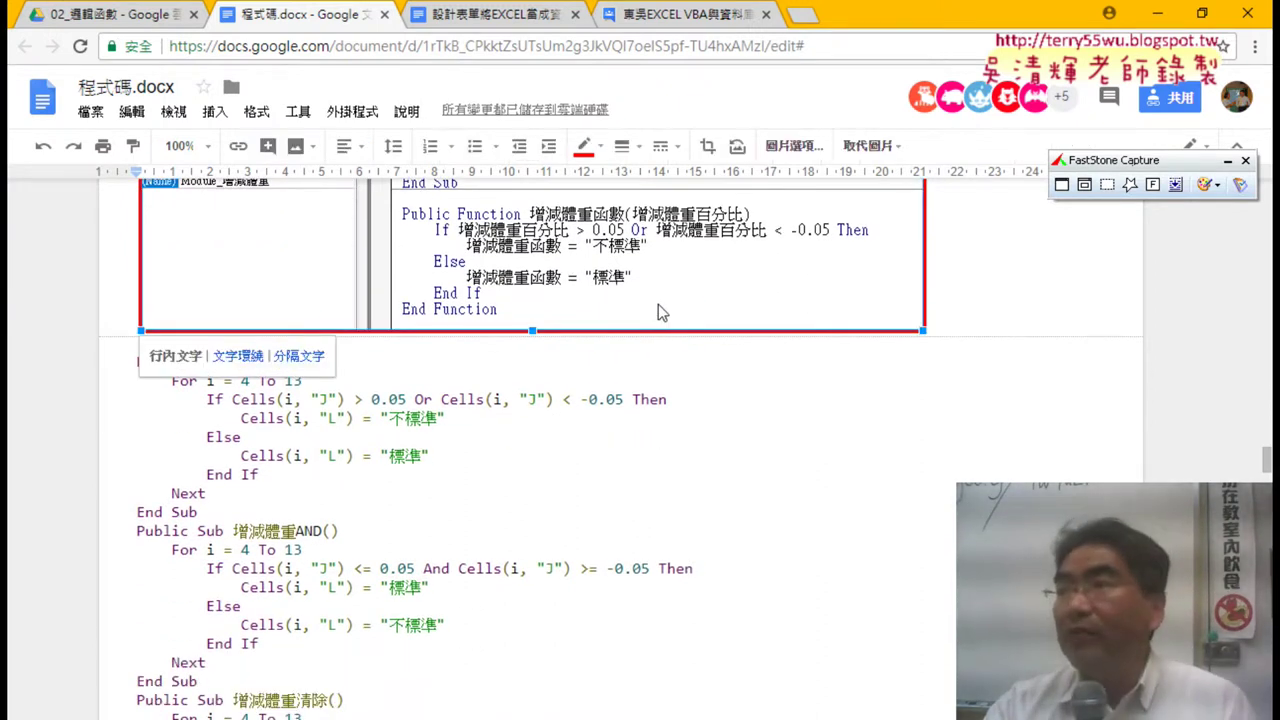
pyautogui.scroll(-2, 582, 465)
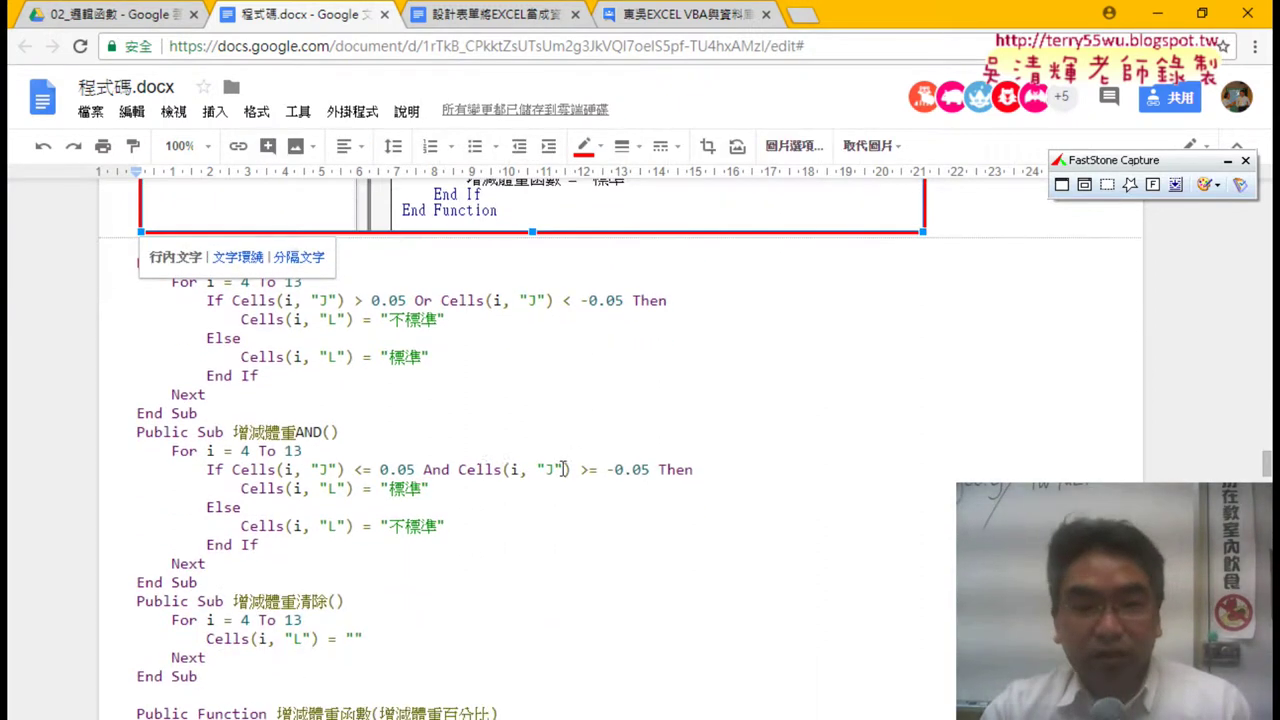
pyautogui.click(477, 469)
pyautogui.moveTo(121, 262); pyautogui.dragTo(318, 407)
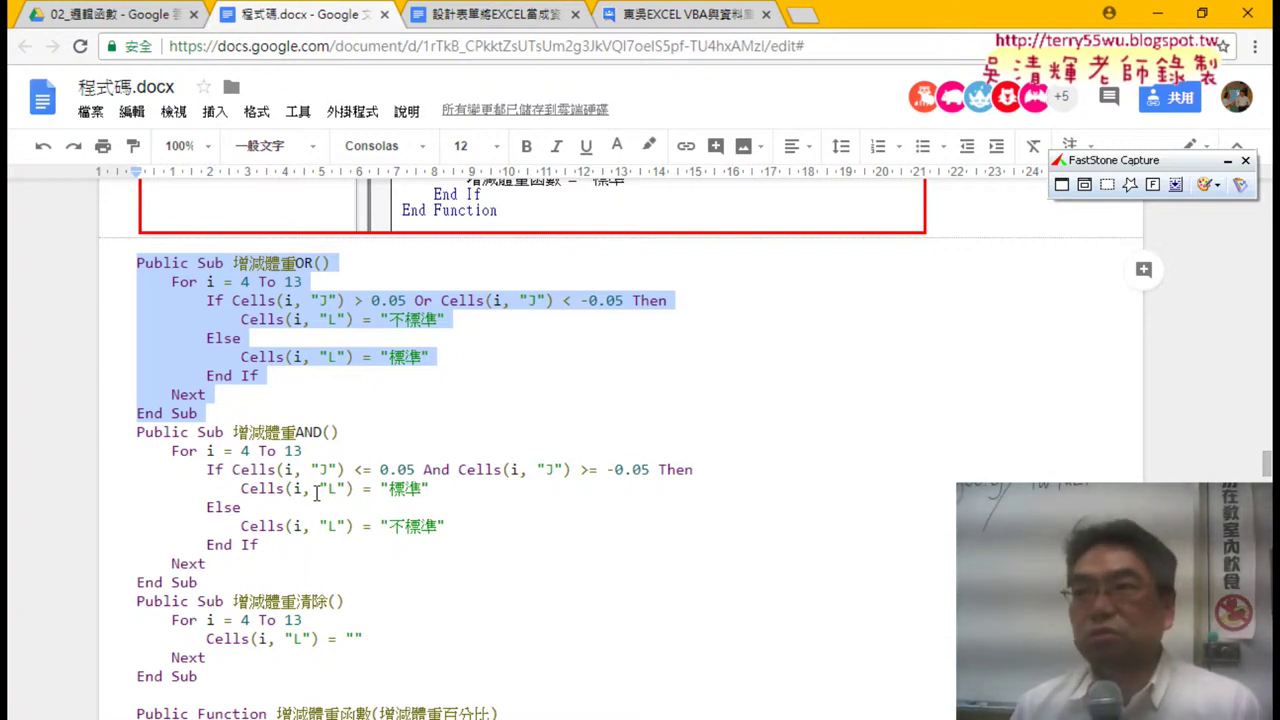
pyautogui.scroll(2, 415, 605)
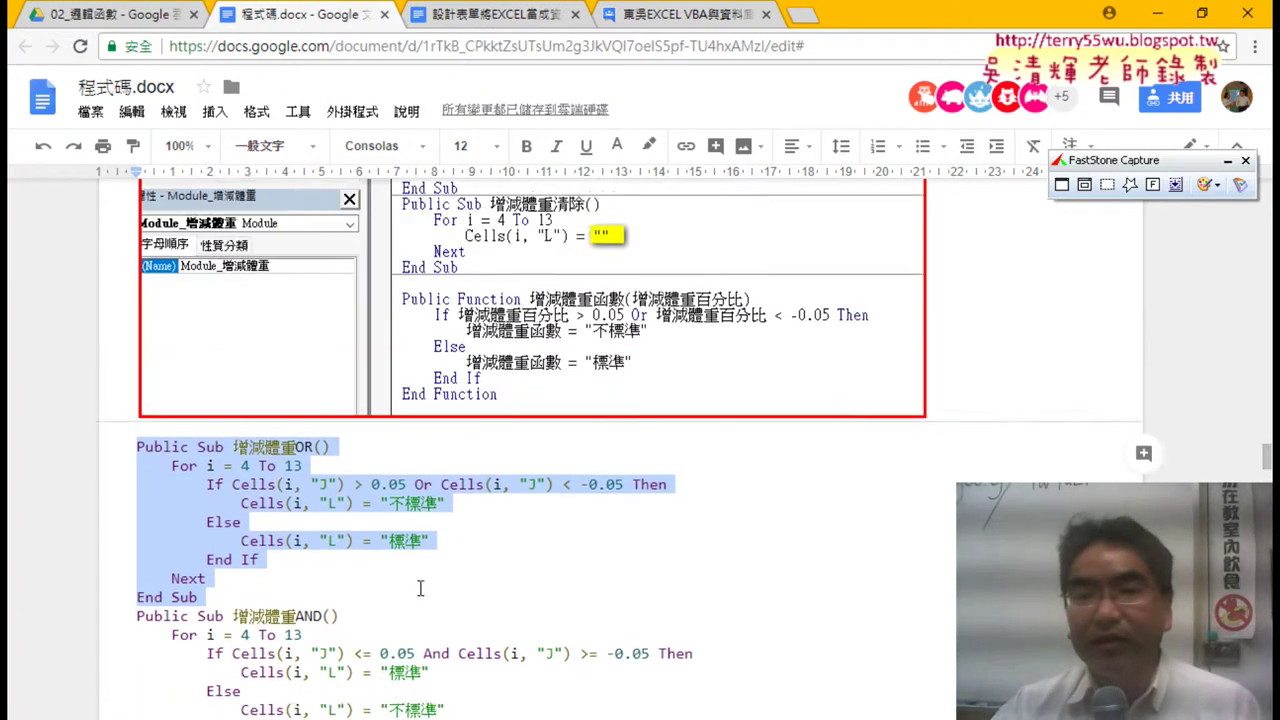
pyautogui.scroll(1, 418, 595)
pyautogui.scroll(1, 421, 585)
pyautogui.scroll(1, 425, 572)
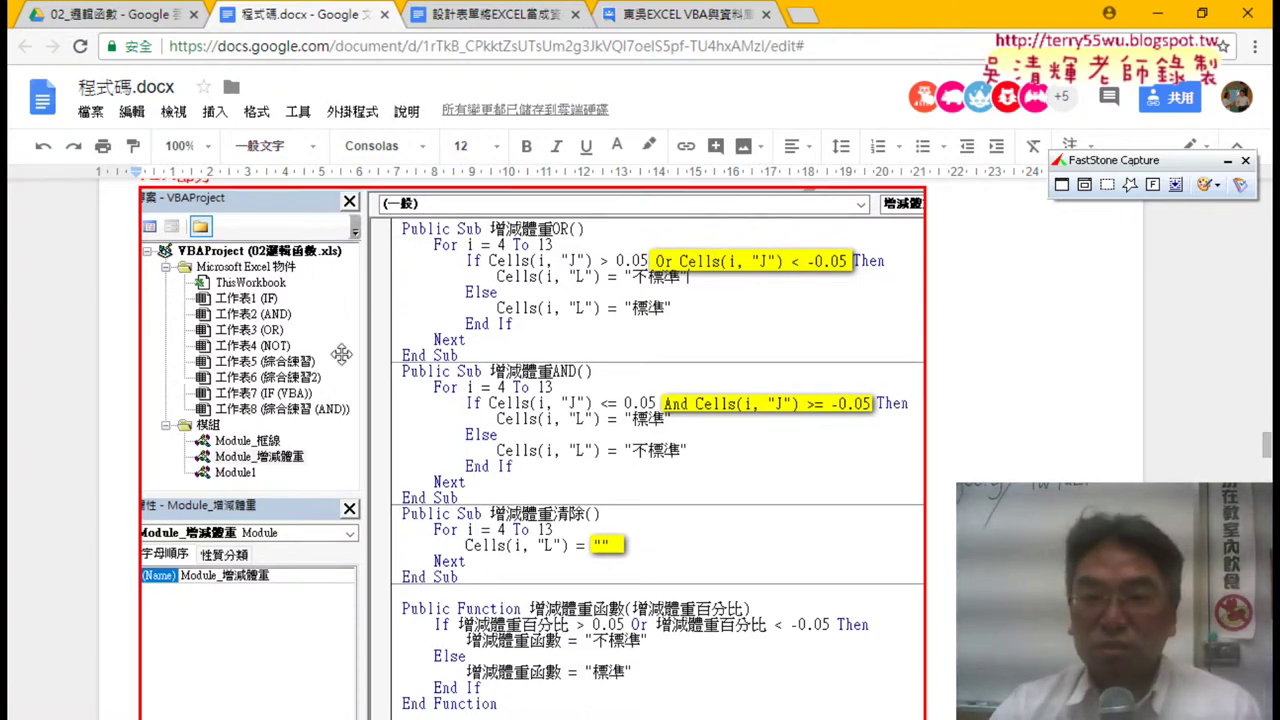
pyautogui.scroll(-3, 343, 340)
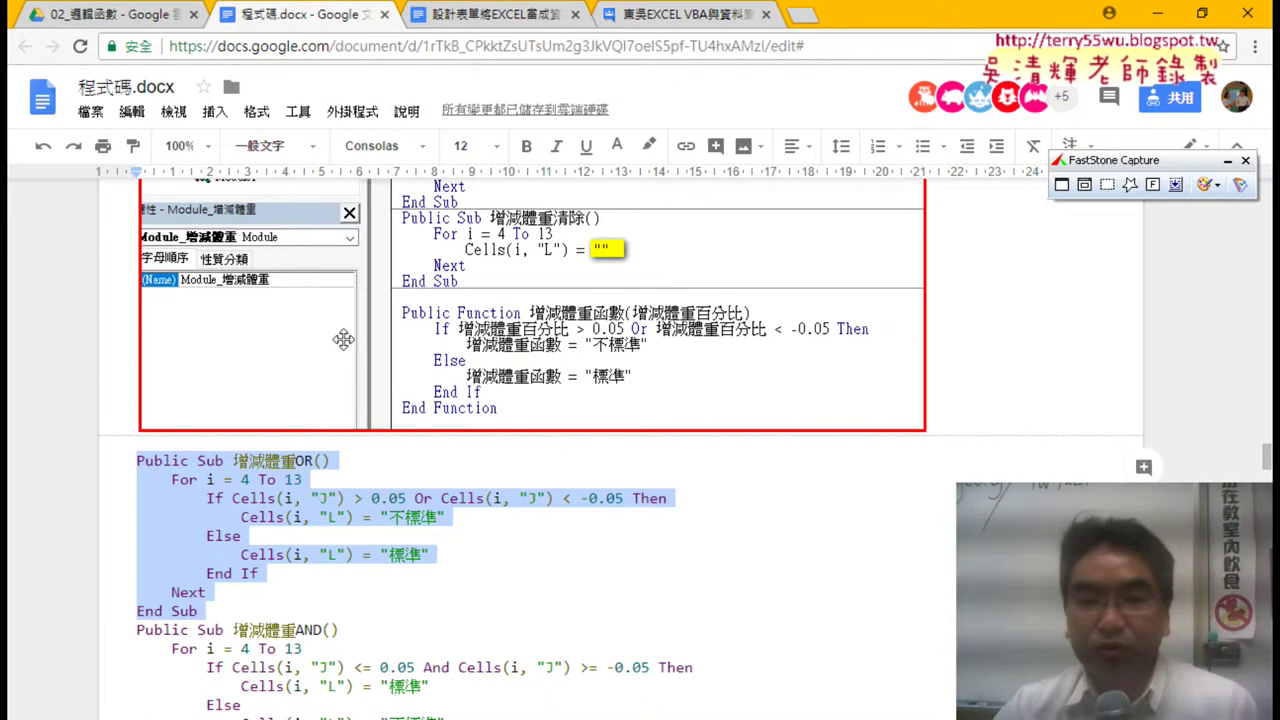
pyautogui.scroll(-3, 343, 340)
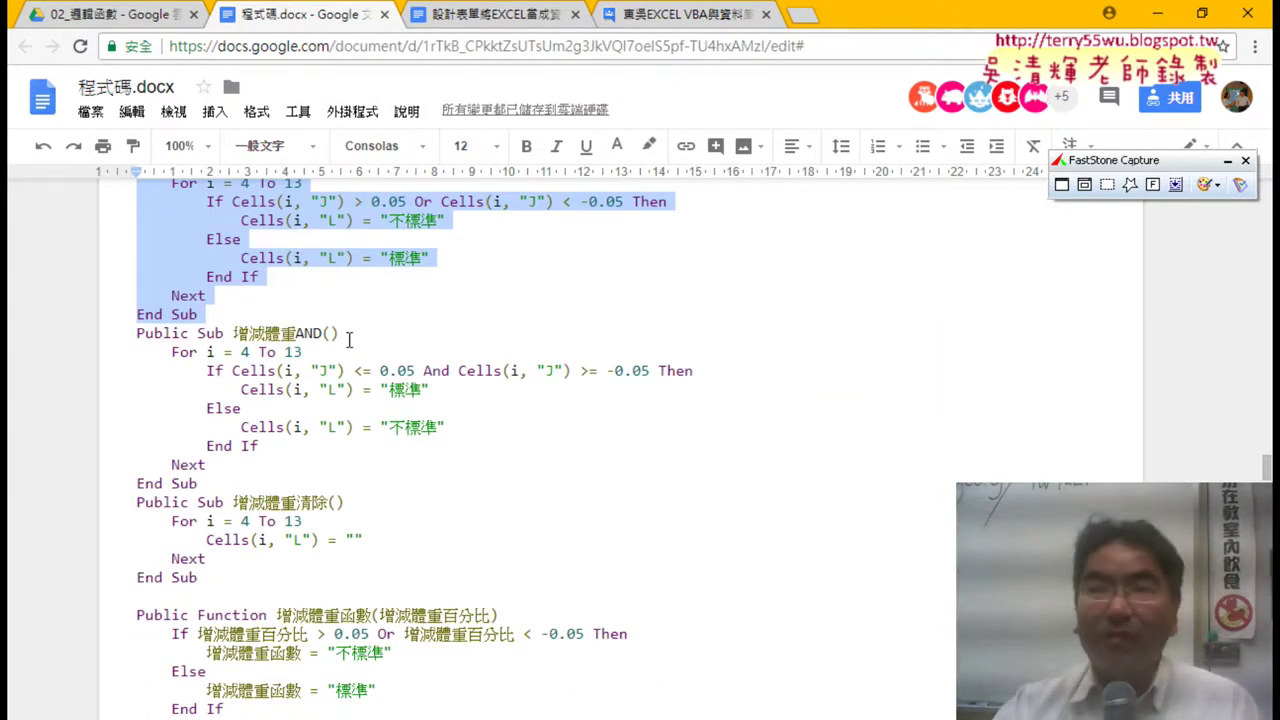
pyautogui.scroll(-2, 350, 340)
pyautogui.scroll(-2, 363, 341)
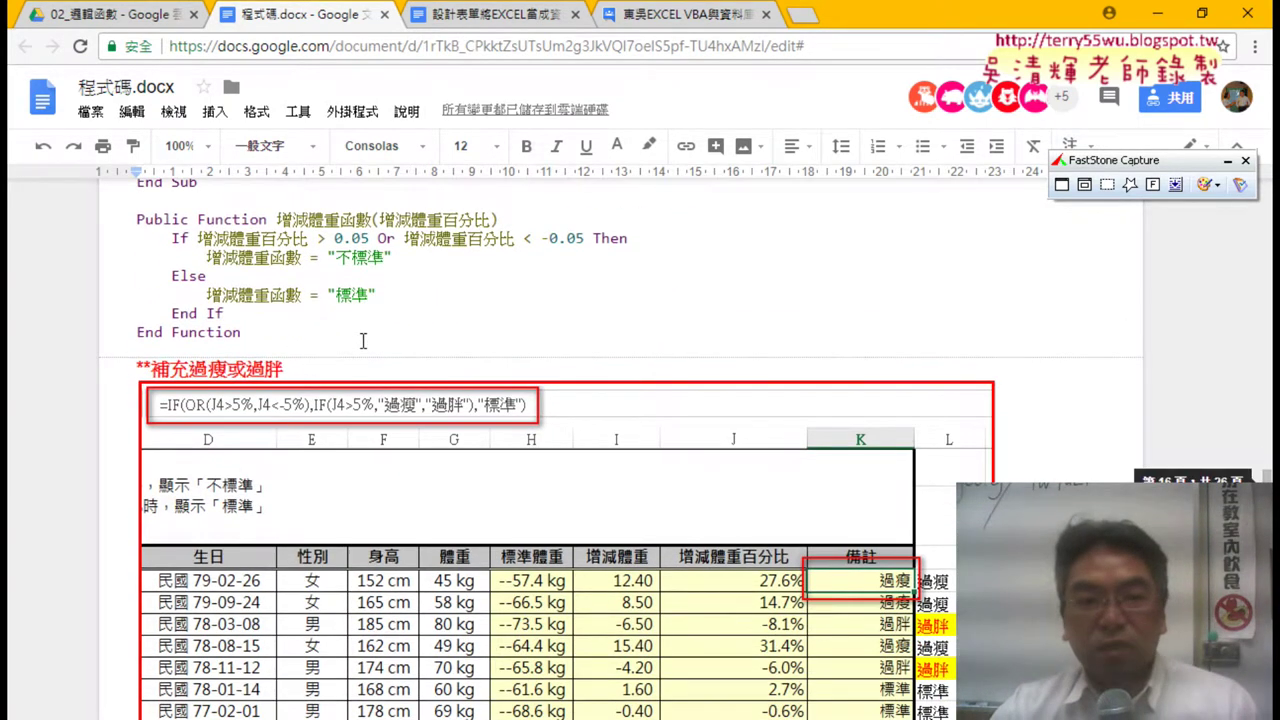
# Scroll through the 增減體重OR過胖 code with its RGB colour lines, then return to Excel.
pyautogui.scroll(-2, 363, 341)
pyautogui.scroll(-1, 427, 318)
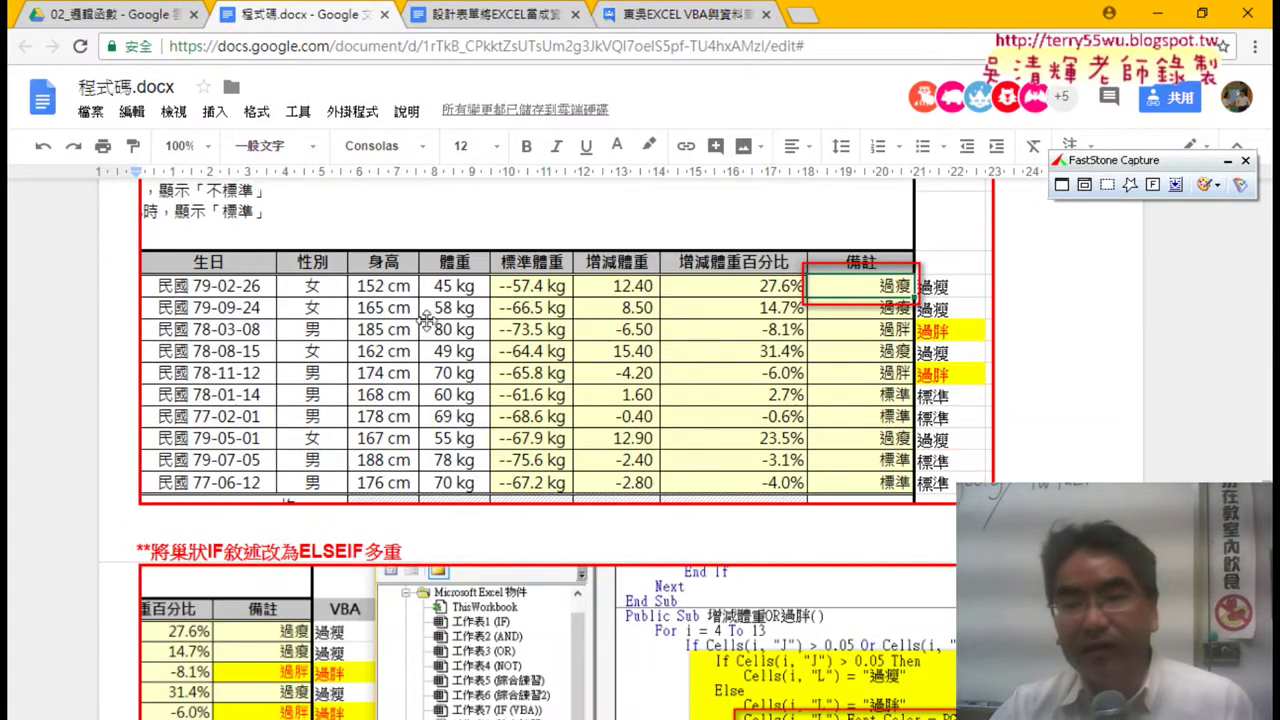
pyautogui.scroll(-1, 951, 324)
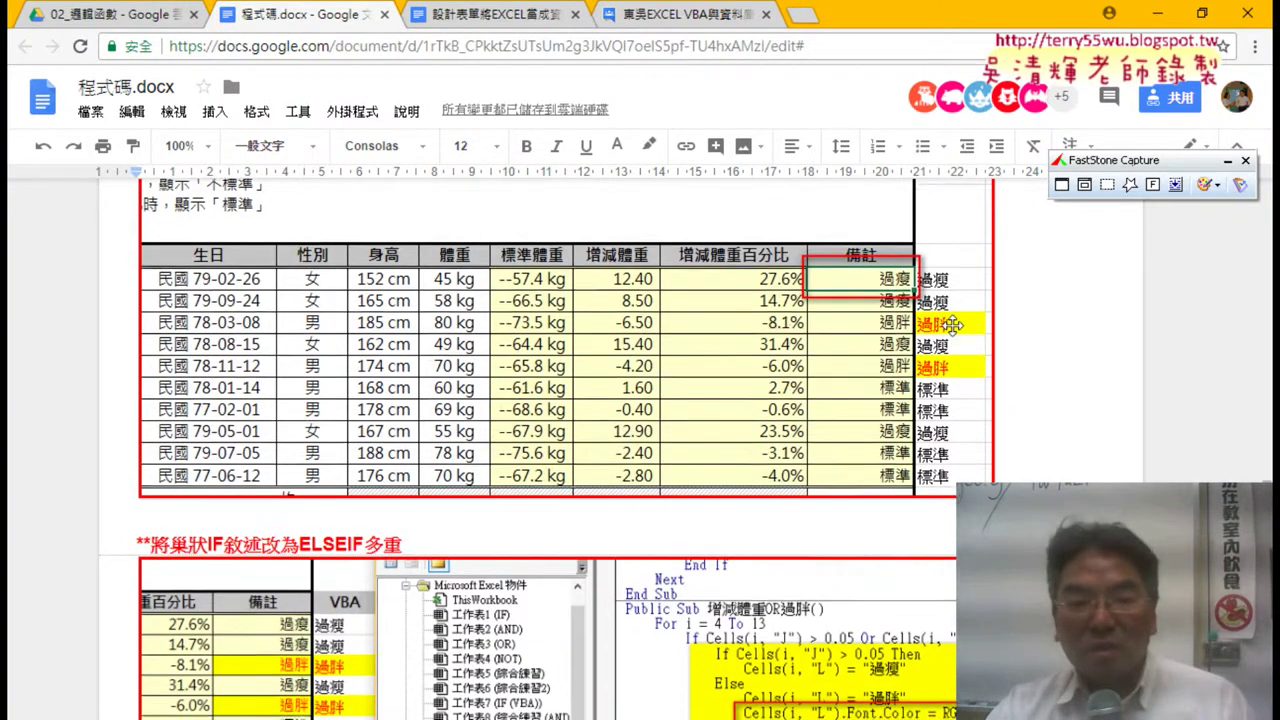
pyautogui.scroll(-3, 951, 324)
pyautogui.scroll(-2, 860, 374)
pyautogui.scroll(-1, 661, 486)
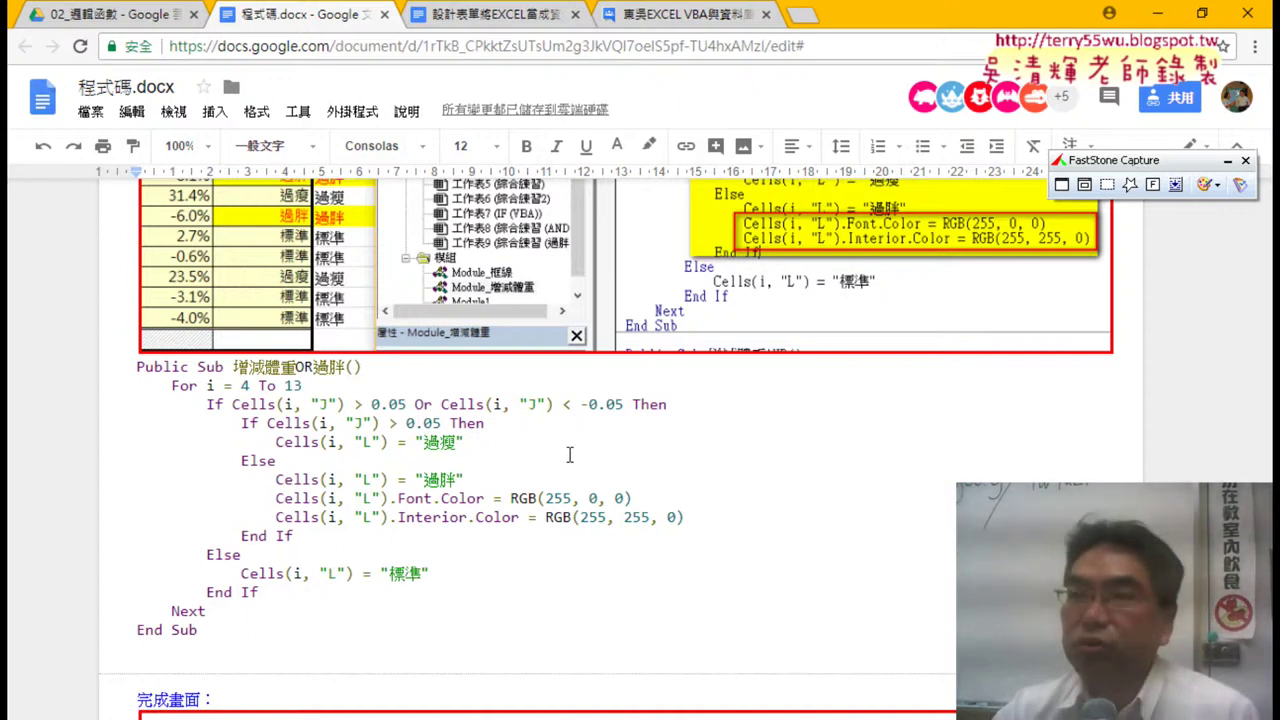
pyautogui.scroll(-5, 871, 476)
pyautogui.scroll(-5, 870, 478)
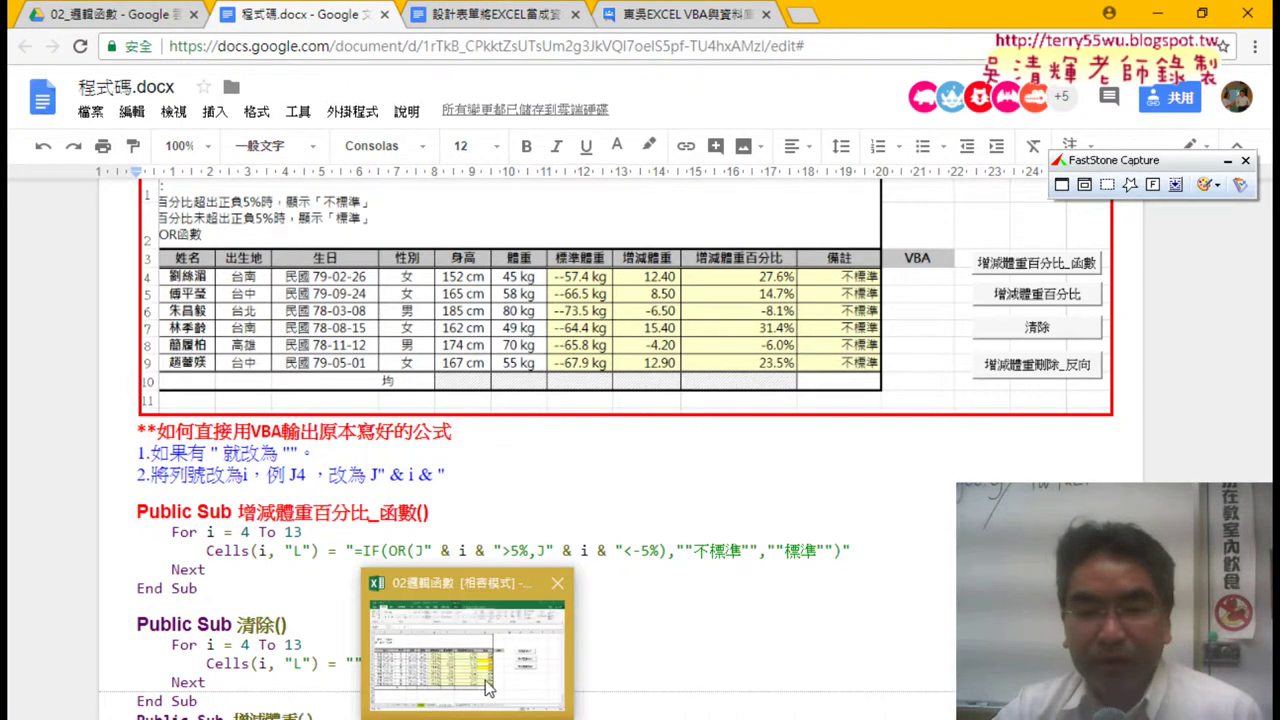
pyautogui.click(499, 659)
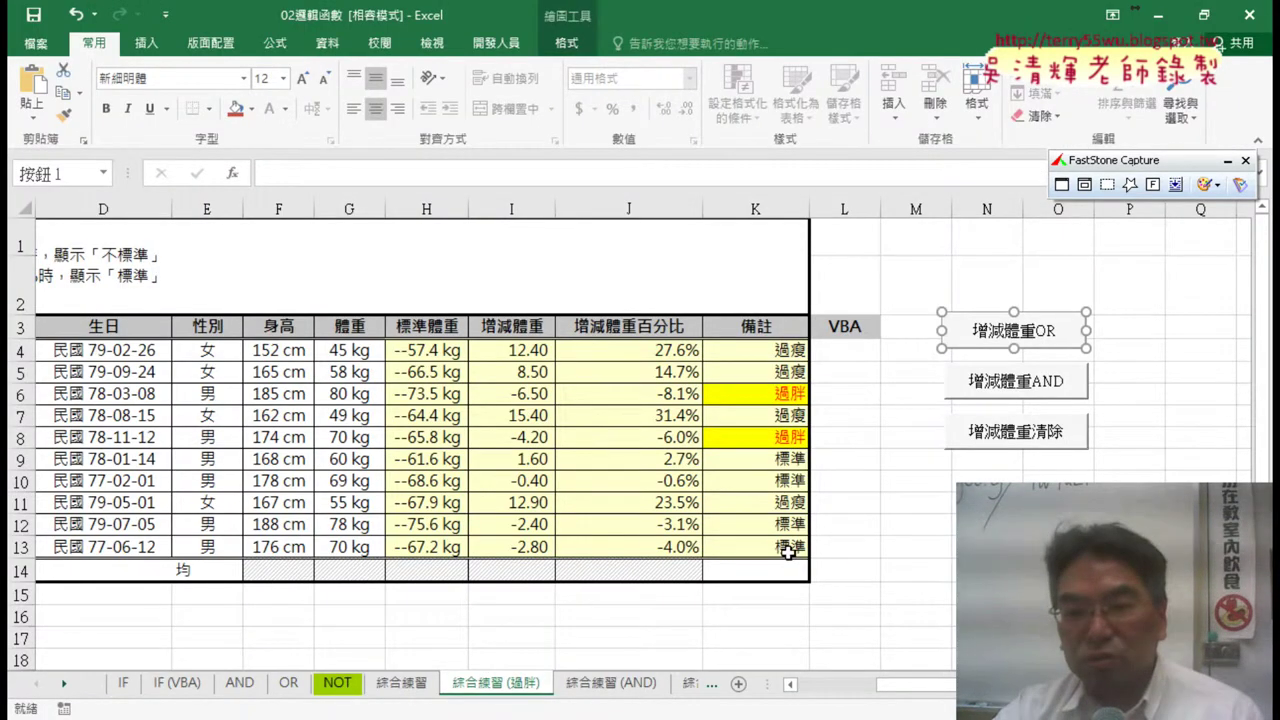
pyautogui.click(938, 554)
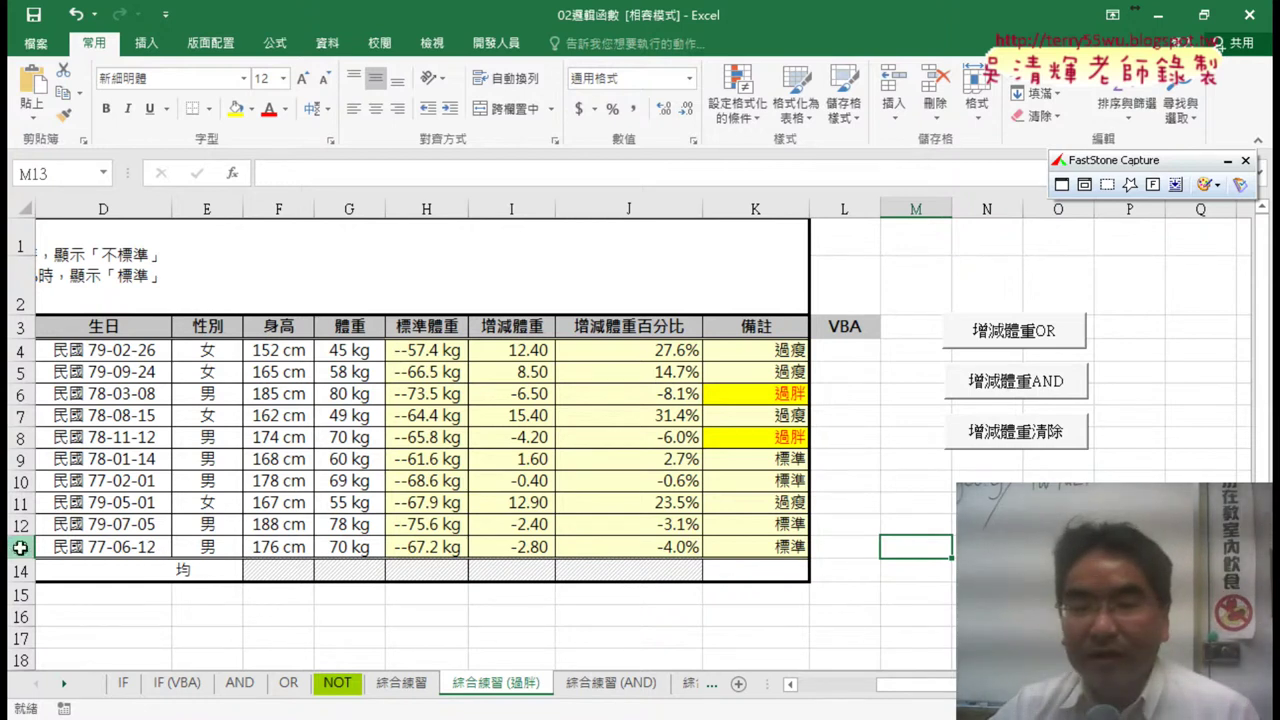
pyautogui.moveTo(20, 546); pyautogui.dragTo(26, 526)
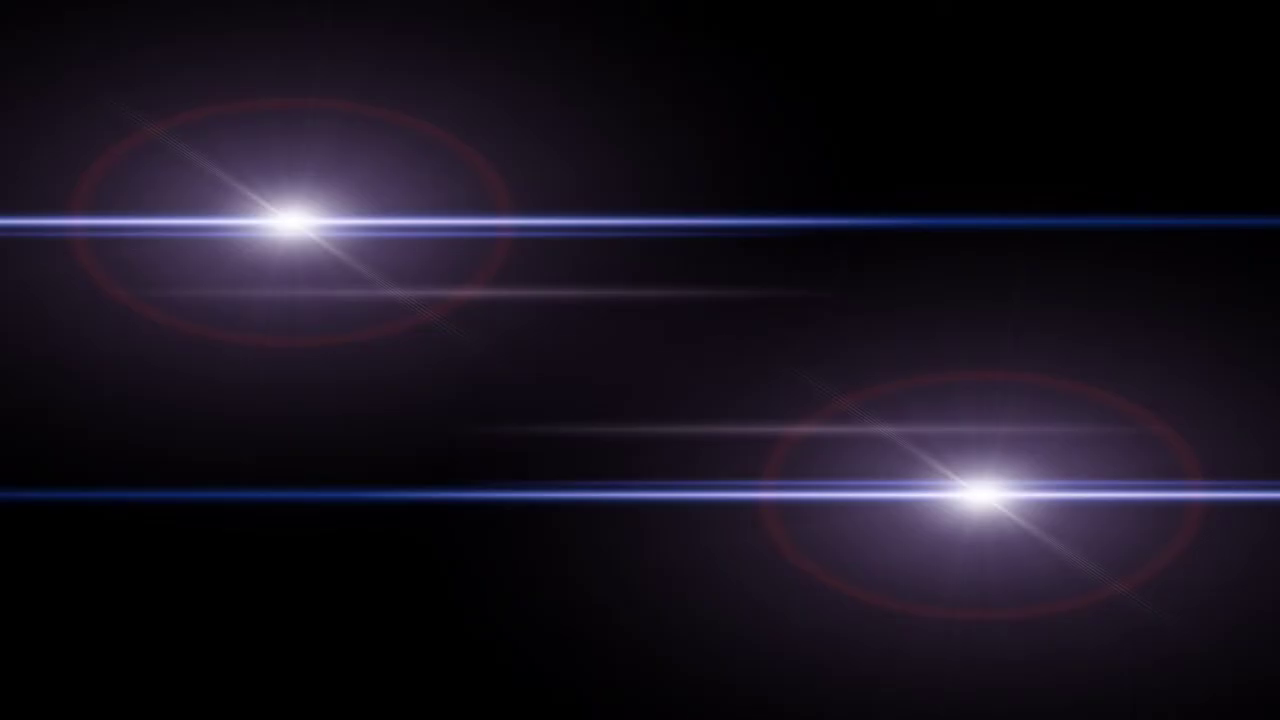